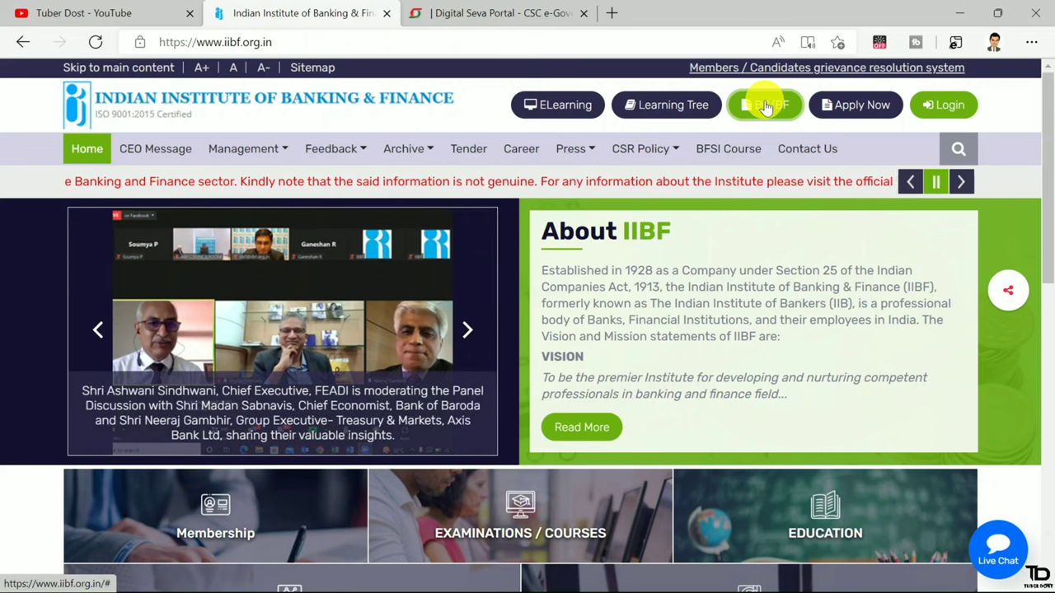
# Switch among the YouTube, IIBF and Digital Seva Portal tabs, ending on the Digital Seva Portal dashboard
pyautogui.click(170, 9)
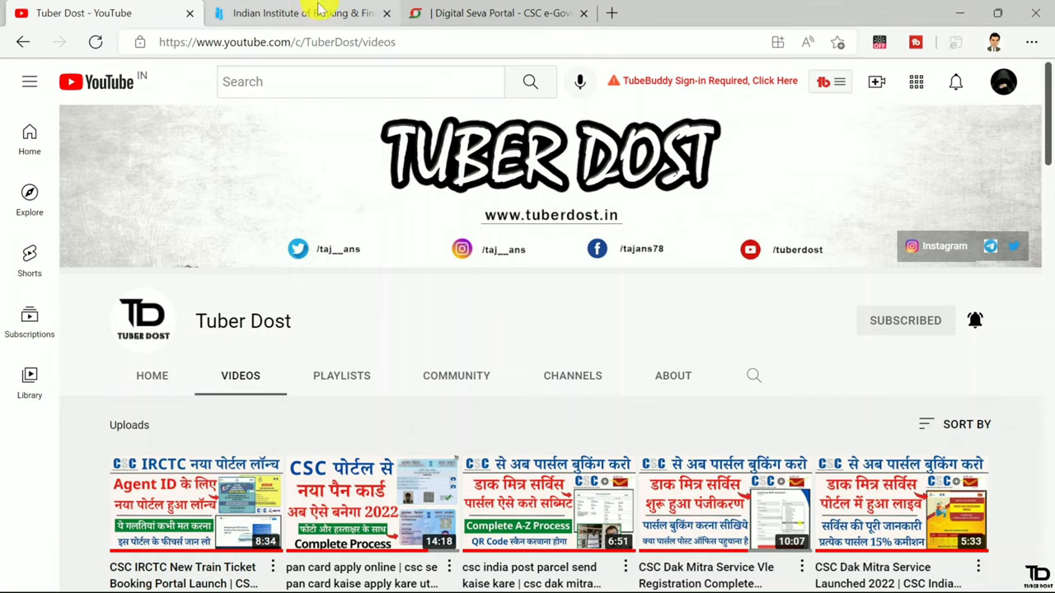
pyautogui.click(308, 16)
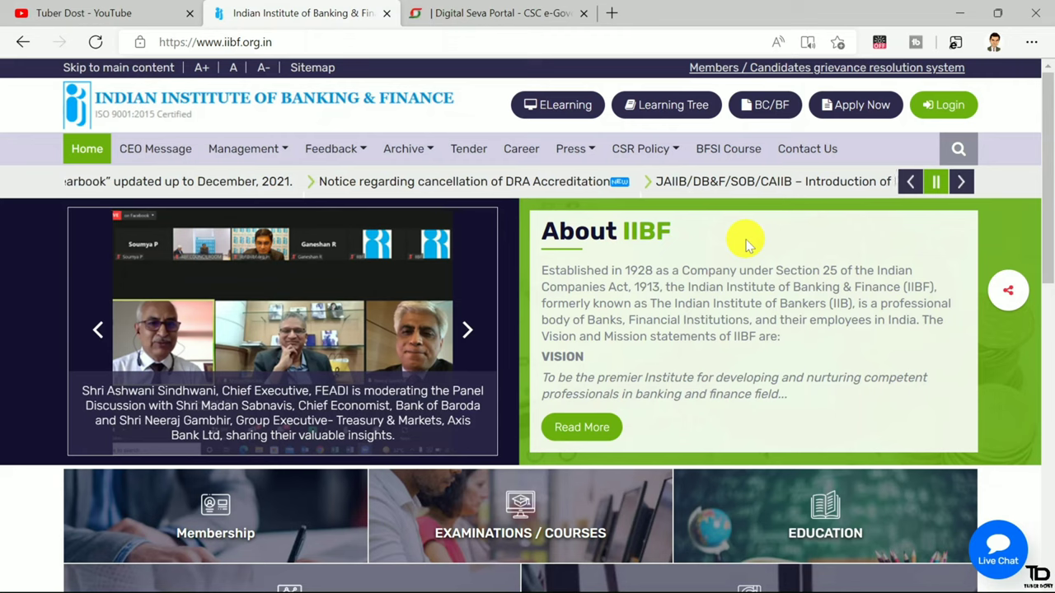
pyautogui.click(505, 8)
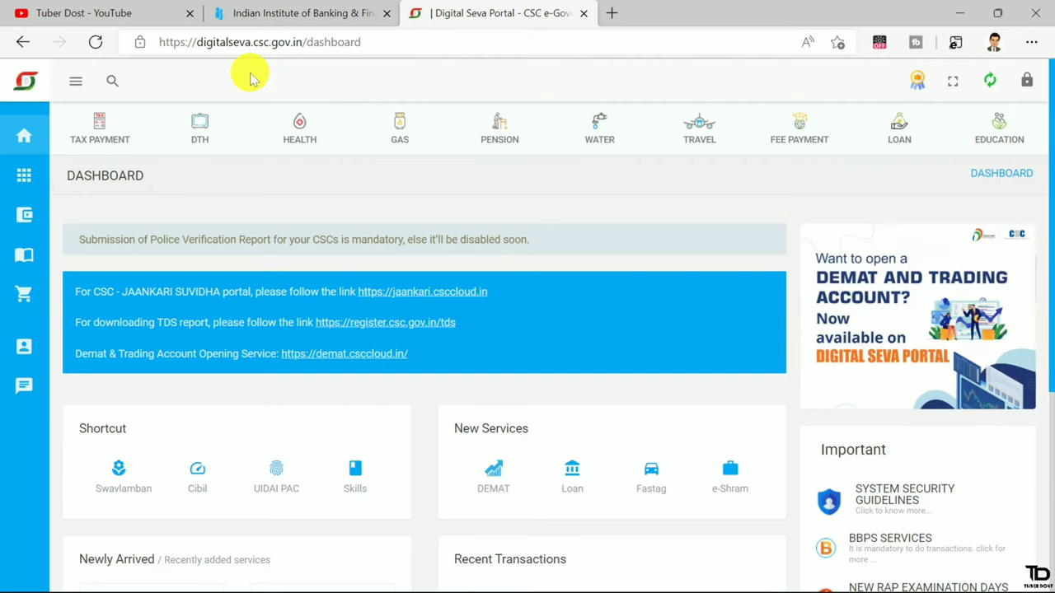
pyautogui.click(312, 14)
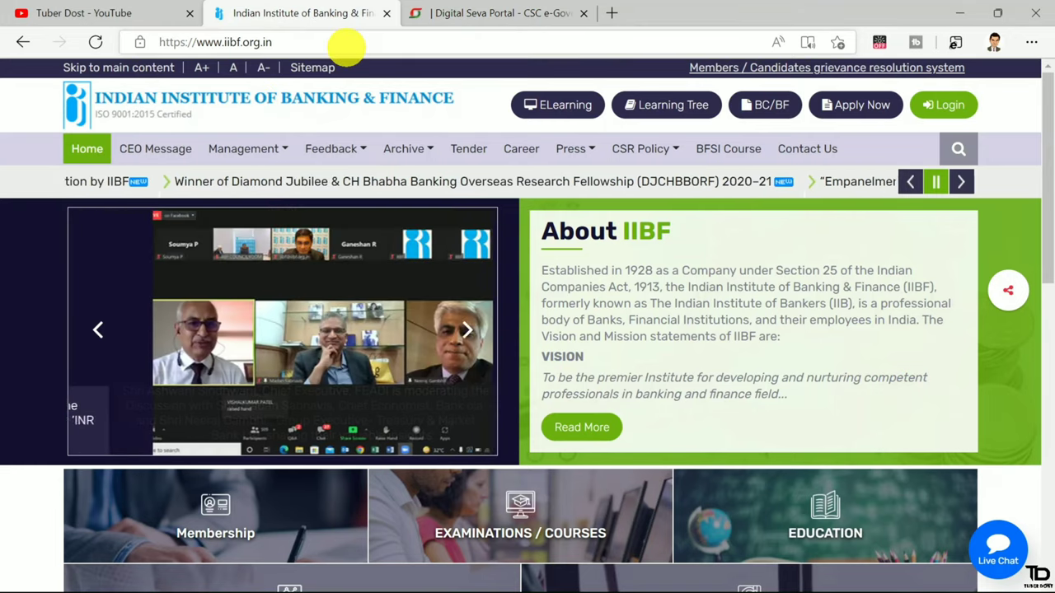
pyautogui.click(482, 11)
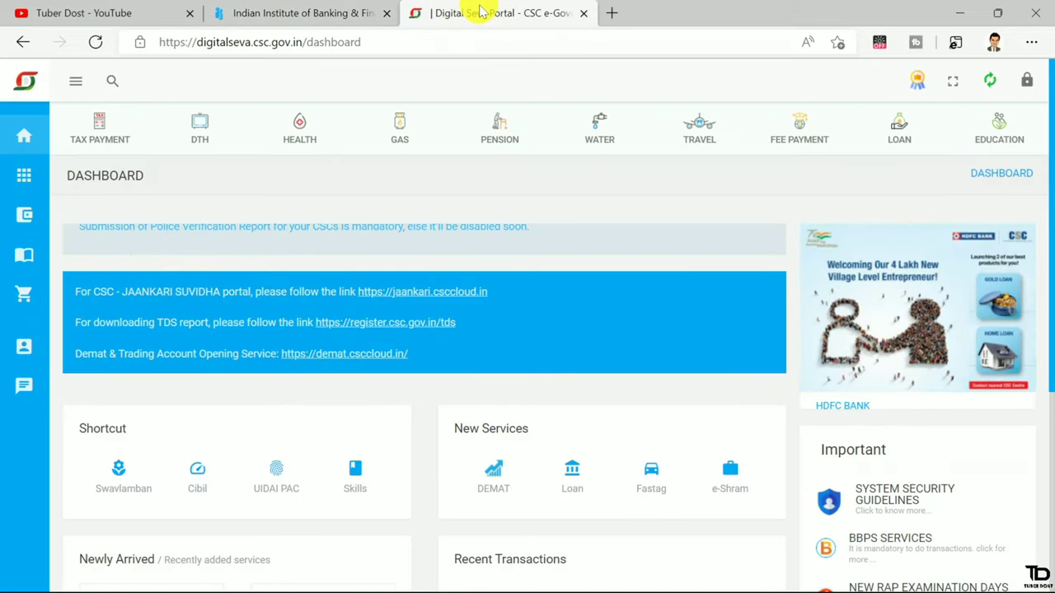
pyautogui.click(328, 10)
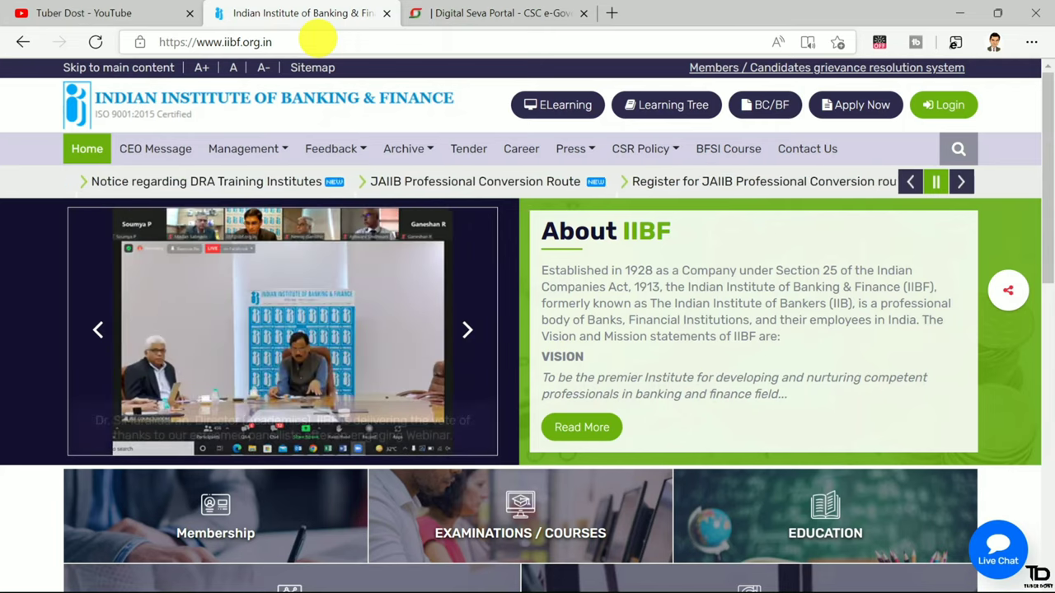
pyautogui.click(459, 14)
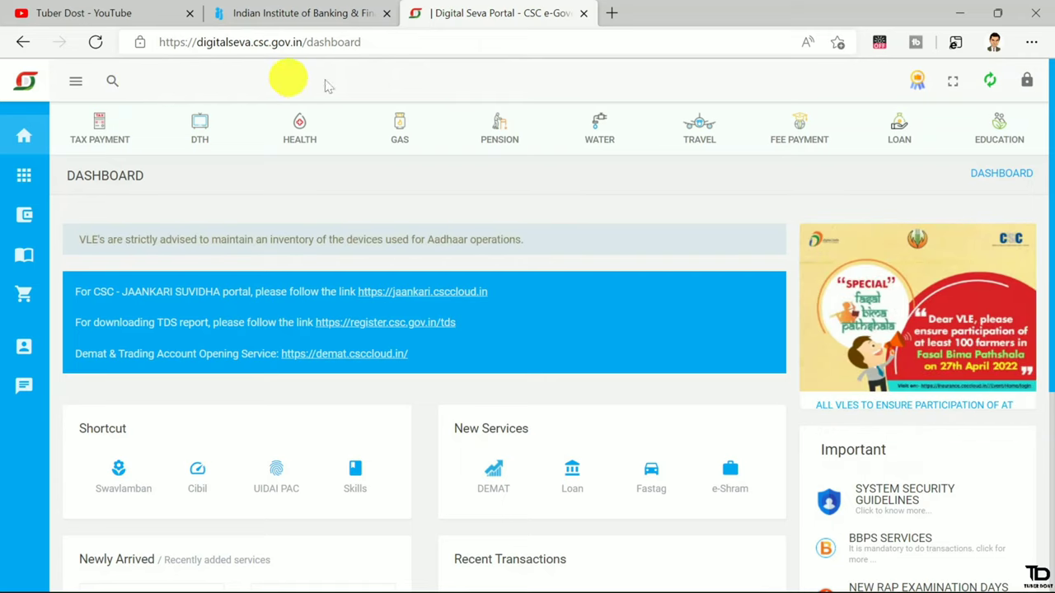
# Search the portal's services for 'exam' and open Examination Fee
pyautogui.click(113, 85)
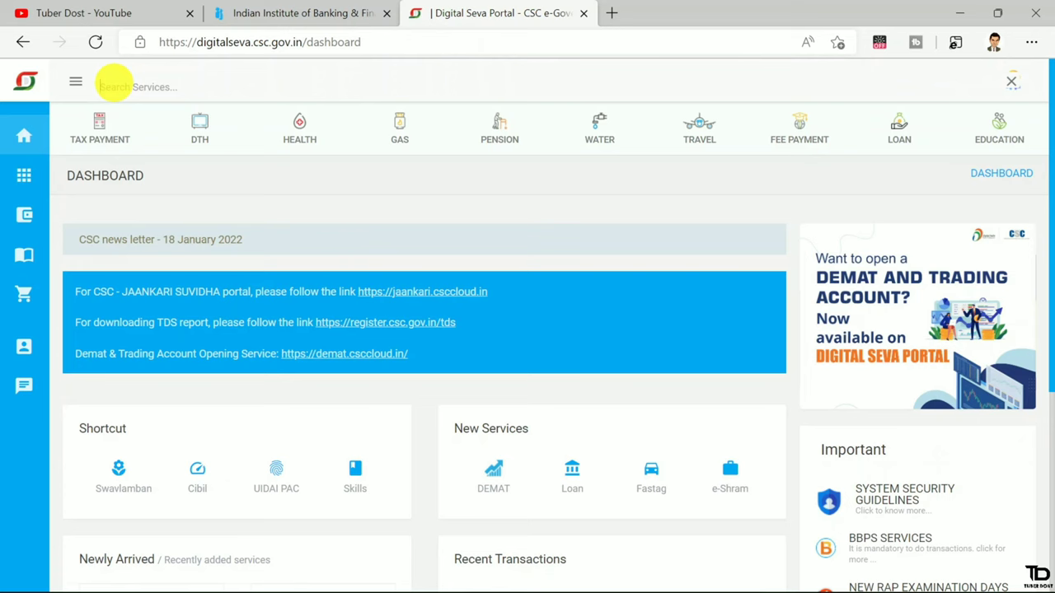
pyautogui.write('exam')
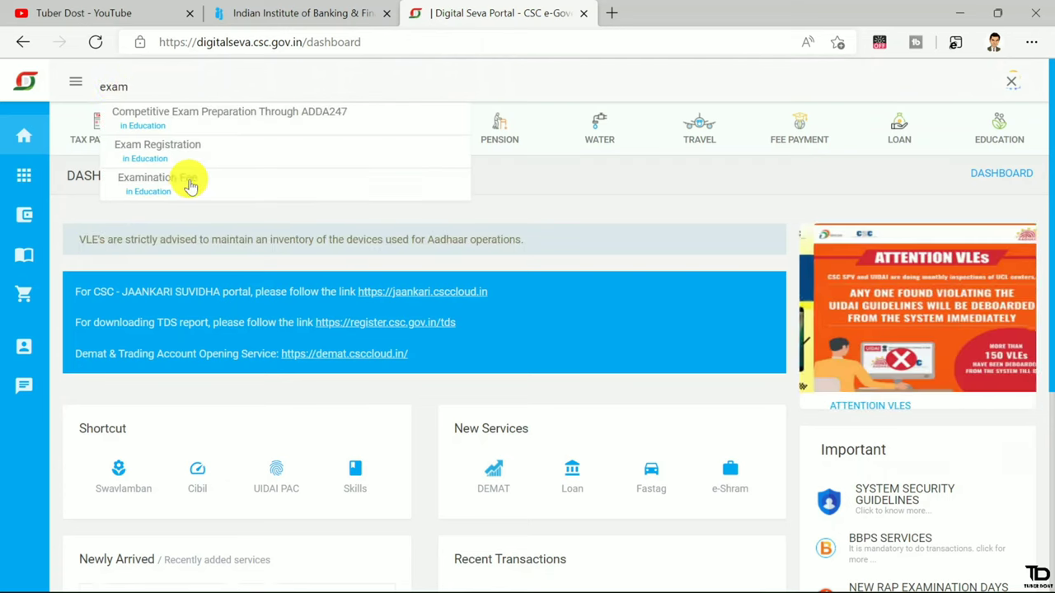
pyautogui.click(190, 185)
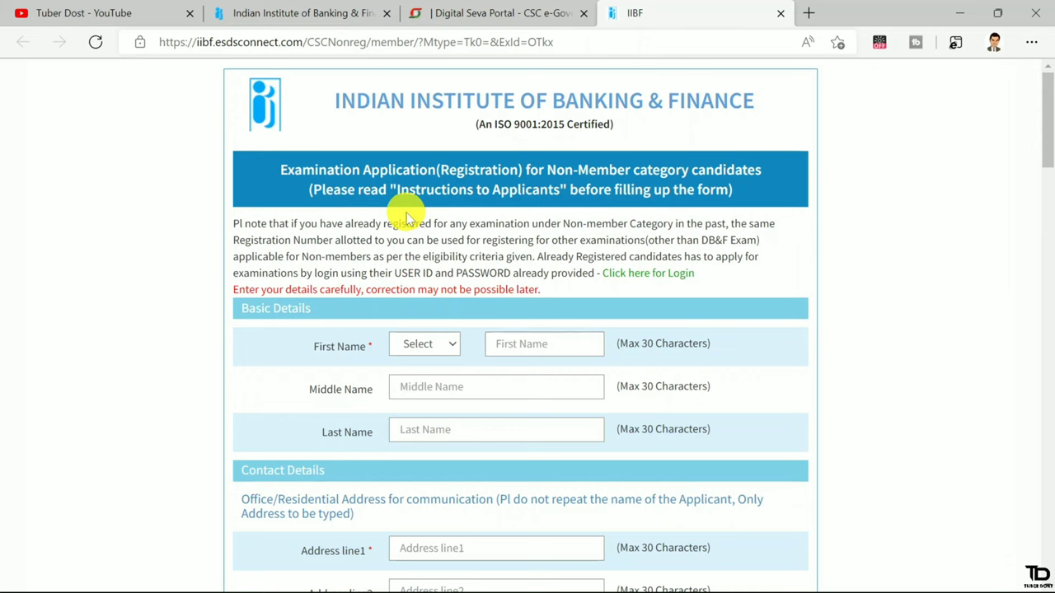
pyautogui.scroll(-9, 405, 219)
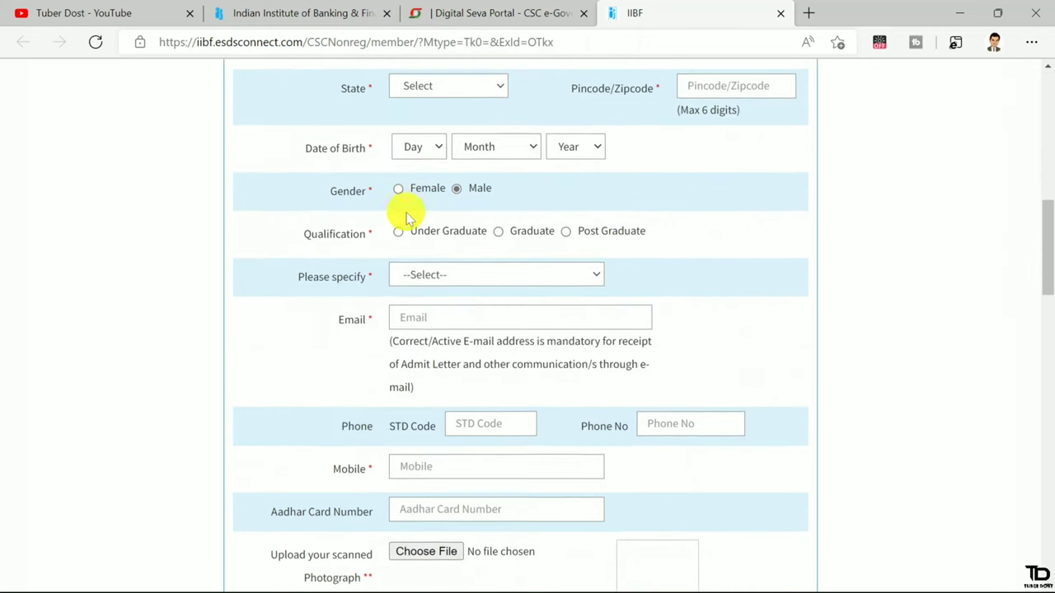
pyautogui.scroll(8, 406, 216)
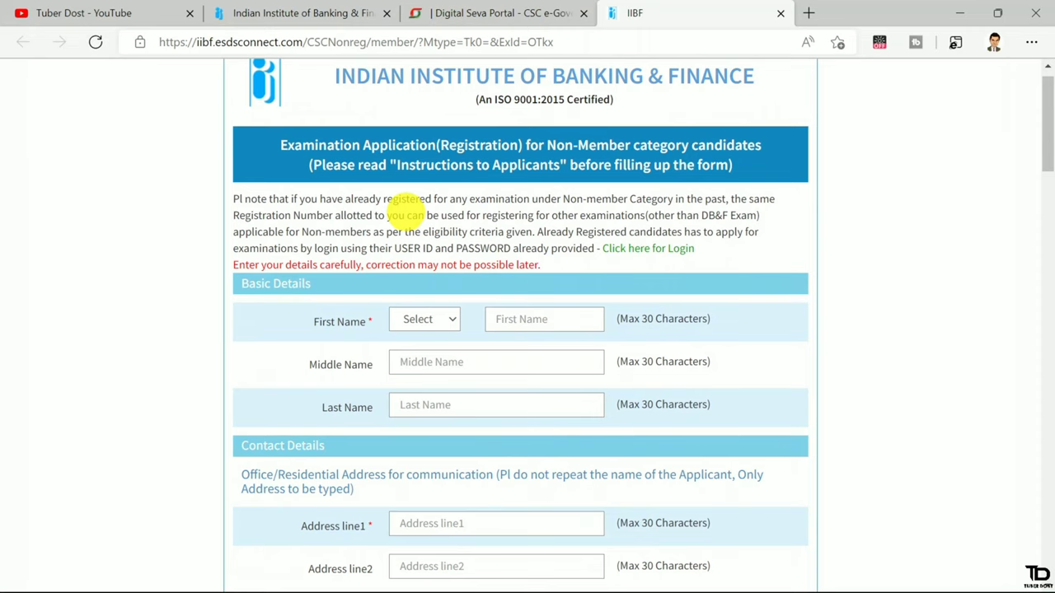
pyautogui.scroll(1, 404, 206)
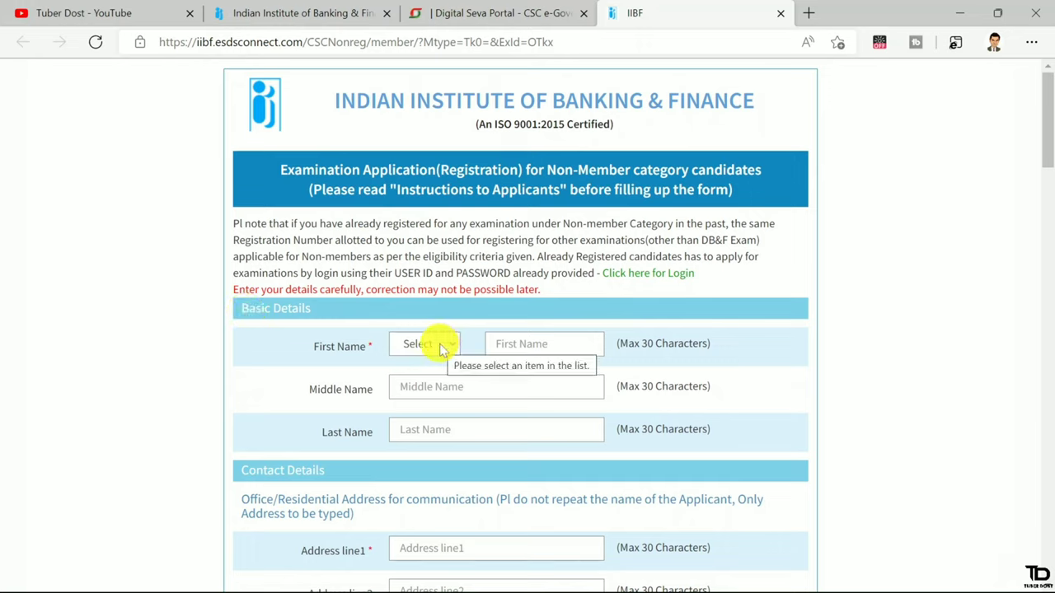
# Choose Mrs. as the applicant's title beside the First Name field
pyautogui.click(439, 344)
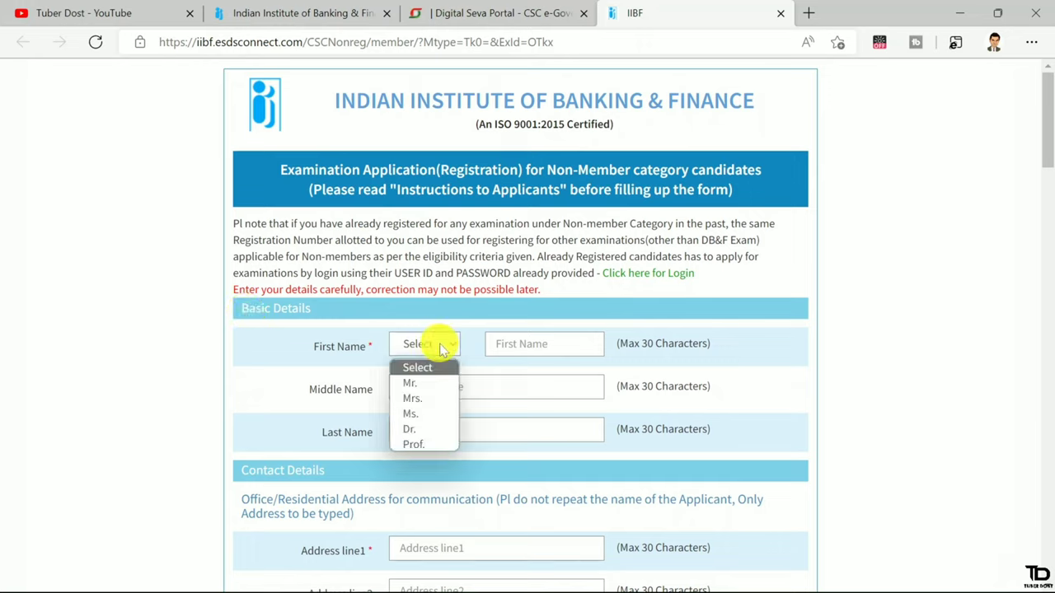
pyautogui.click(414, 402)
pyautogui.click(507, 346)
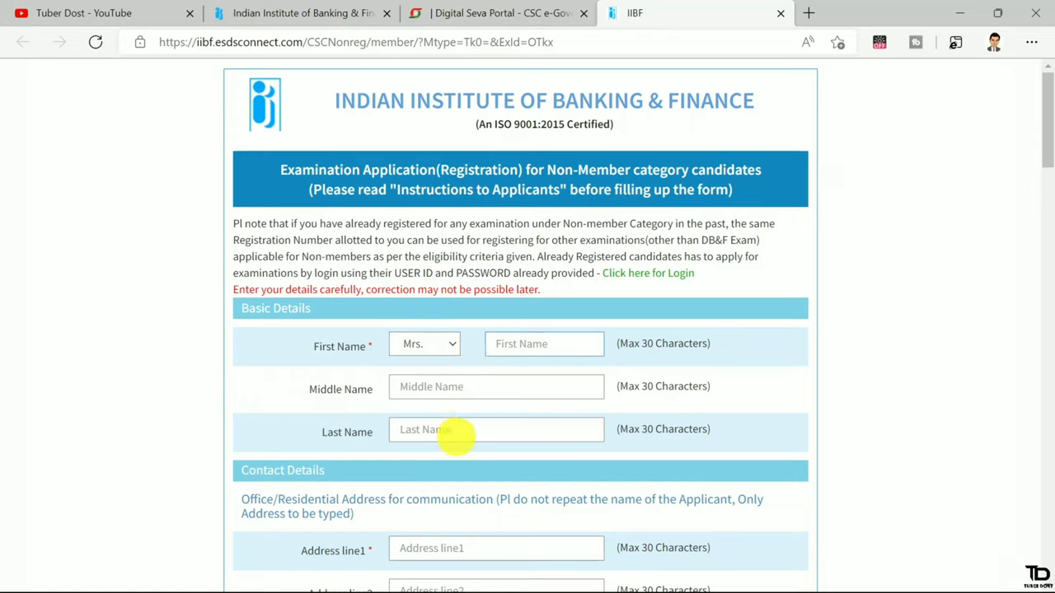
pyautogui.scroll(-2, 452, 432)
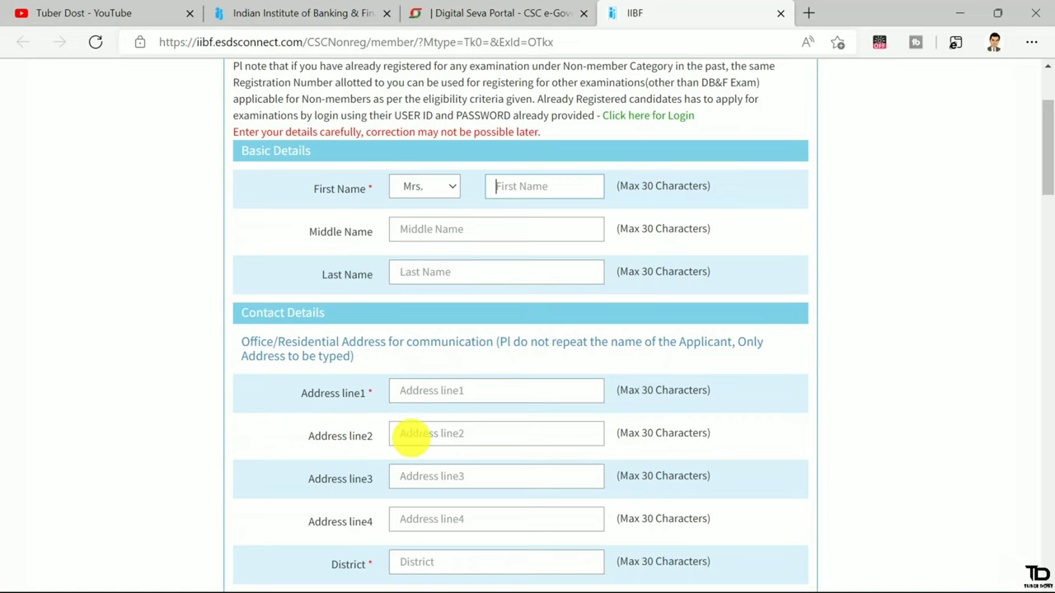
pyautogui.scroll(-3, 410, 438)
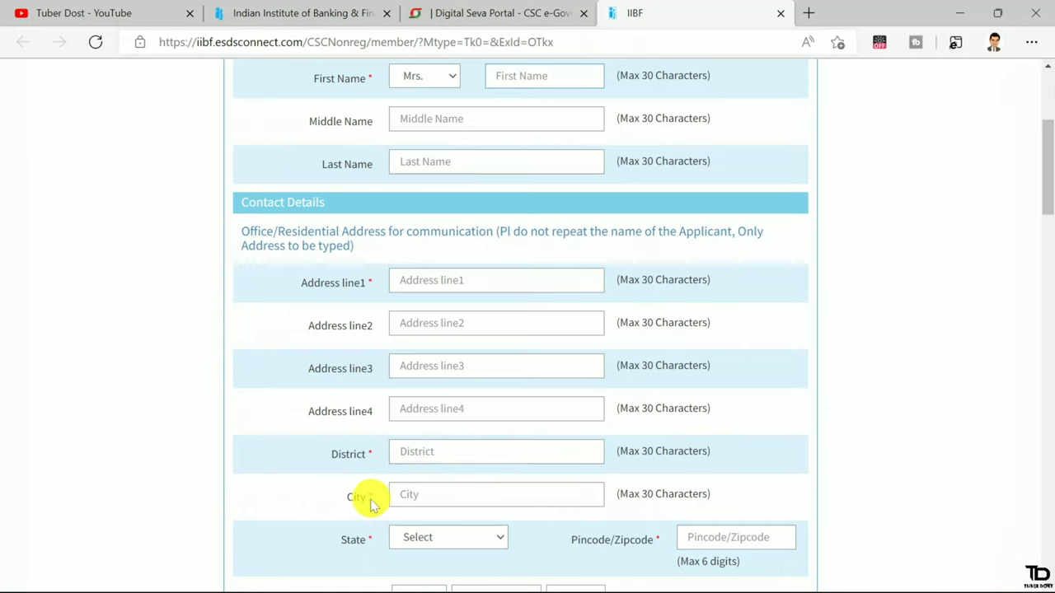
# Set the state to JHARKHAND and the pincode to 834001
pyautogui.click(436, 492)
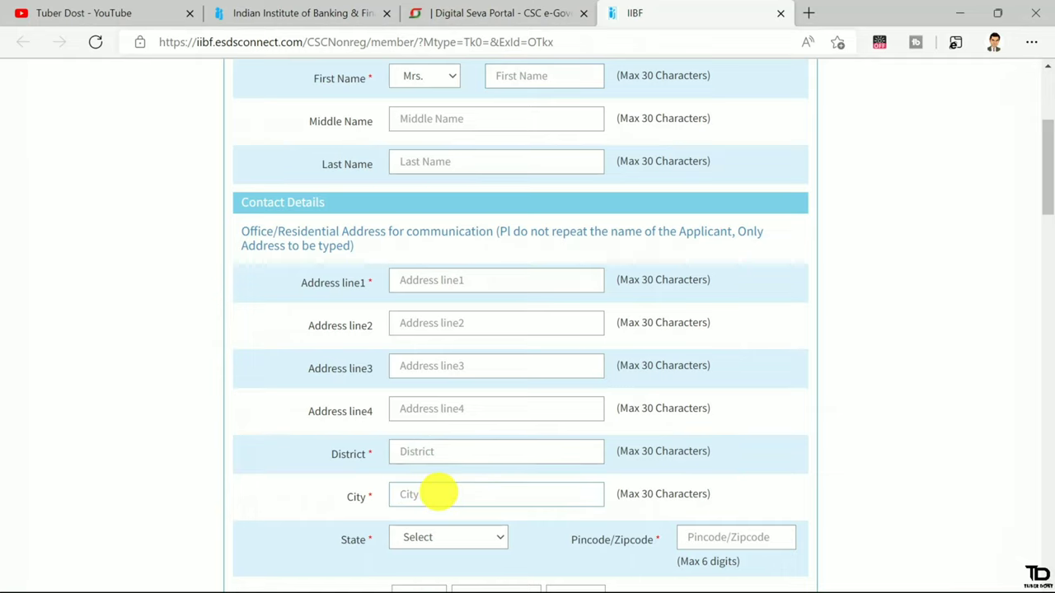
pyautogui.scroll(-1, 437, 493)
pyautogui.click(438, 493)
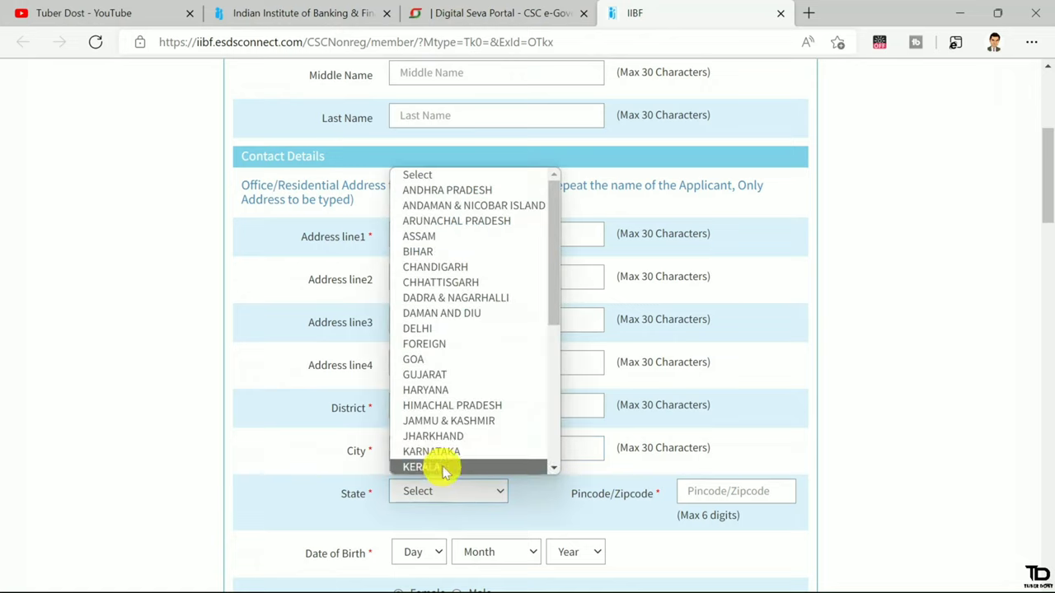
pyautogui.click(435, 436)
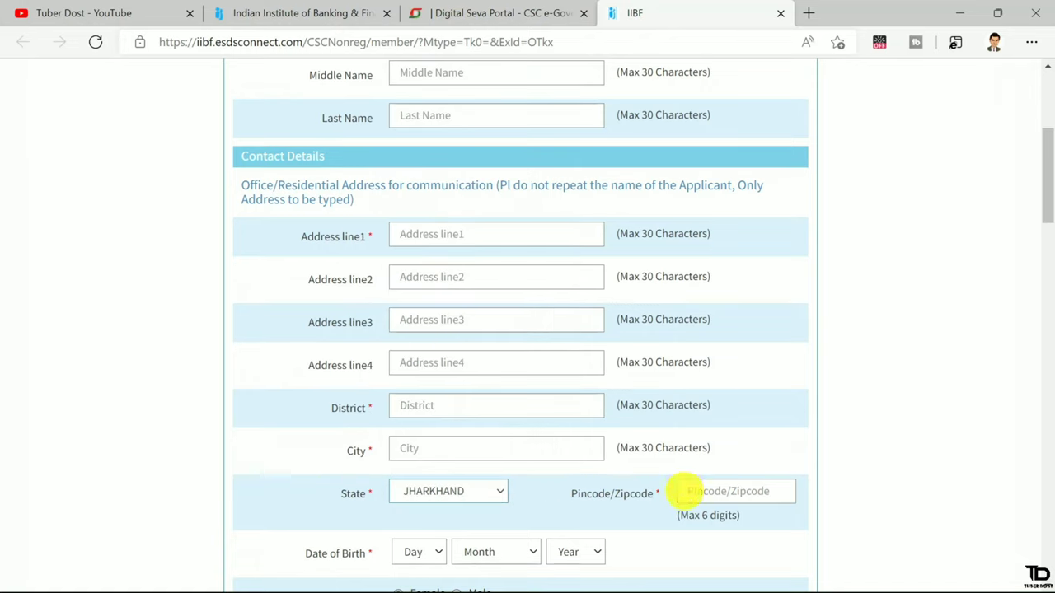
pyautogui.click(692, 491)
pyautogui.write('834001')
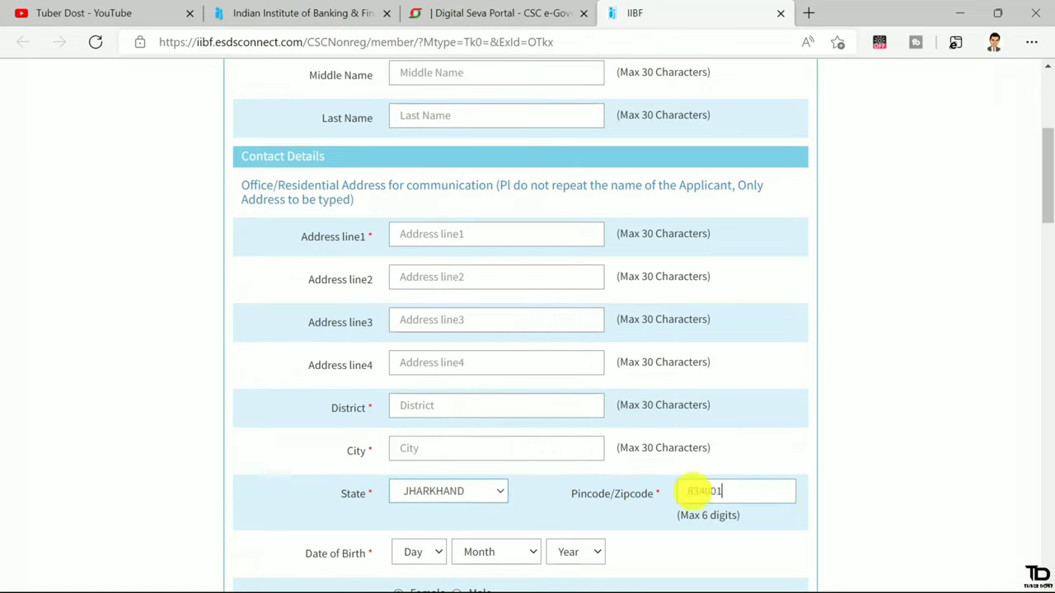
# Set the date of birth to 10 July 2002
pyautogui.click(422, 558)
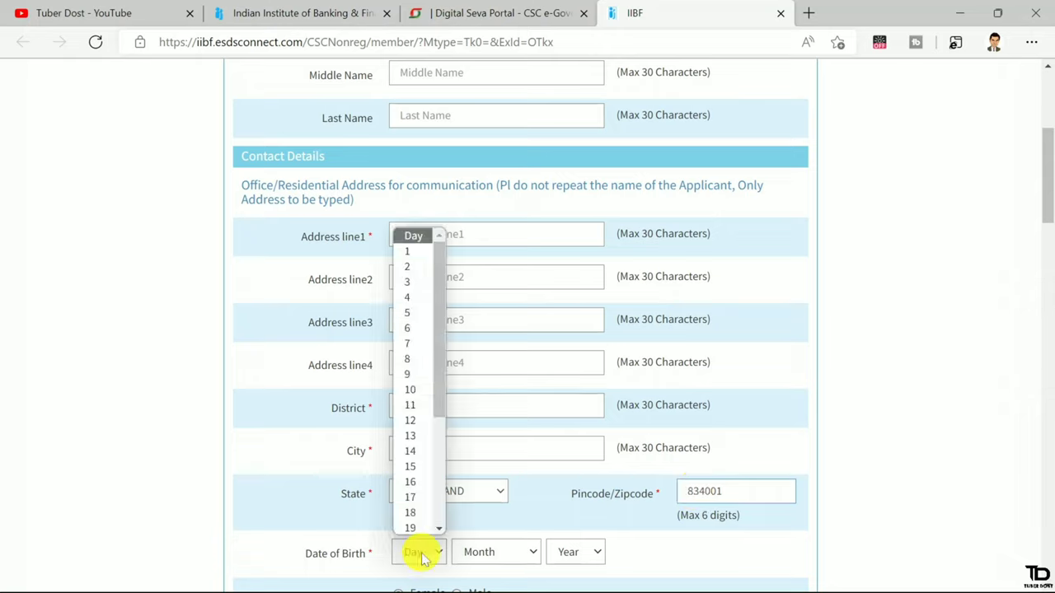
pyautogui.click(413, 390)
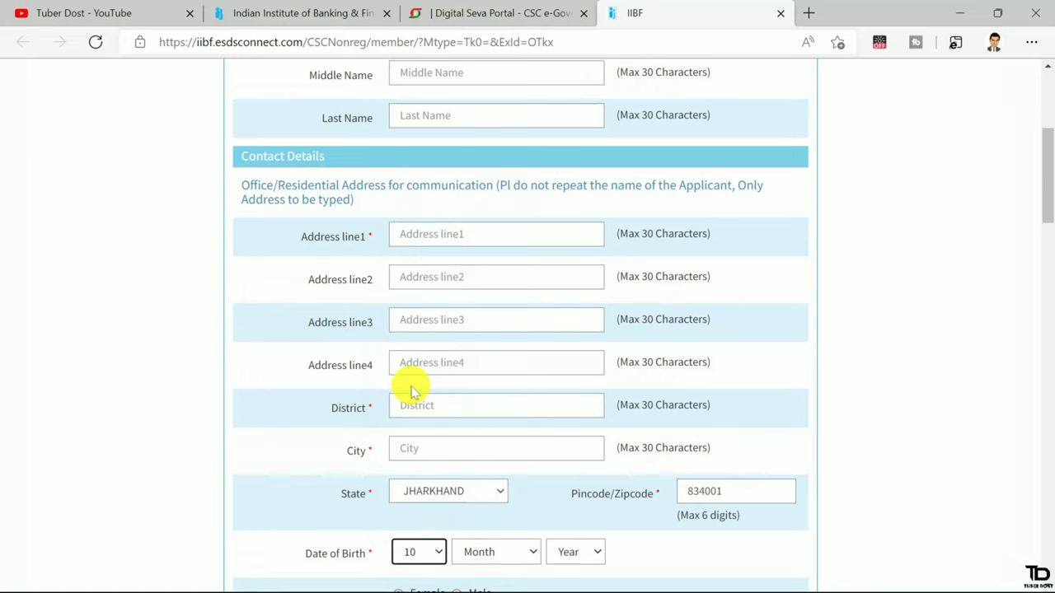
pyautogui.click(496, 551)
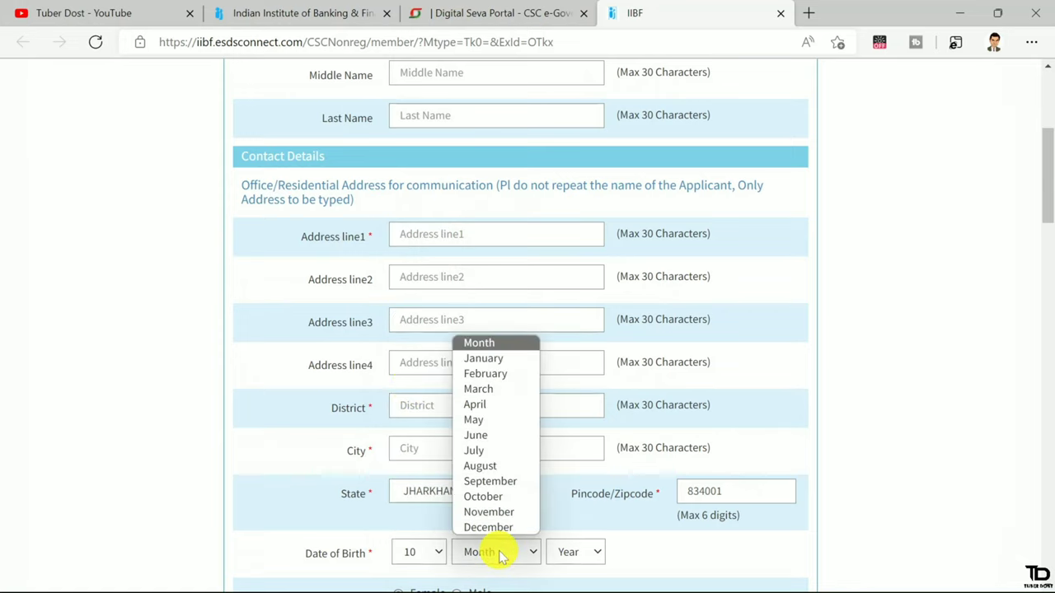
pyautogui.click(498, 450)
pyautogui.click(577, 552)
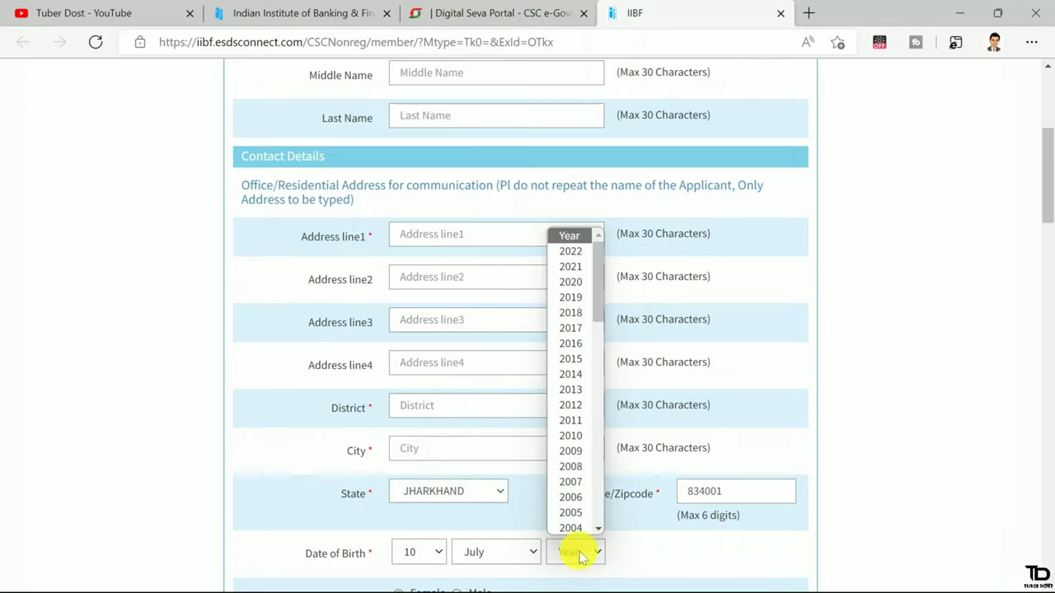
pyautogui.scroll(-3, 579, 437)
pyautogui.click(579, 437)
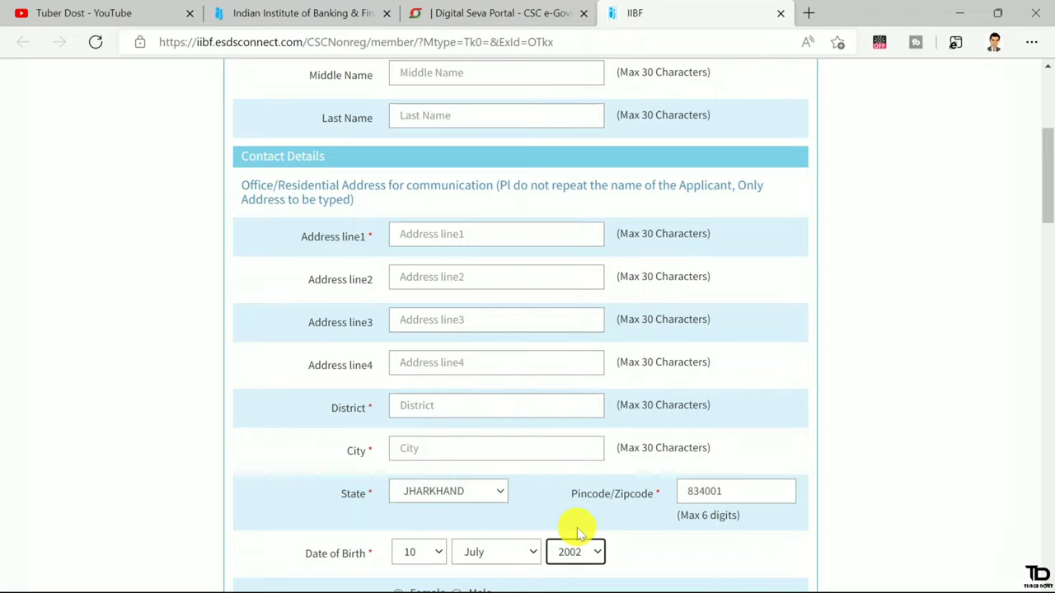
pyautogui.scroll(-3, 577, 527)
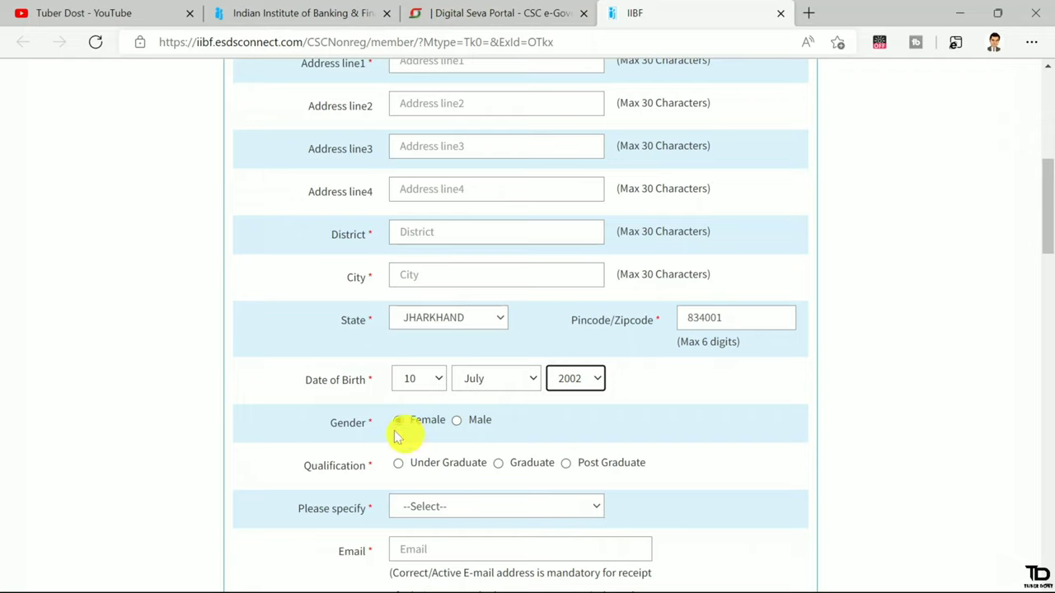
# Set the applicant's gender to Male
pyautogui.click(458, 421)
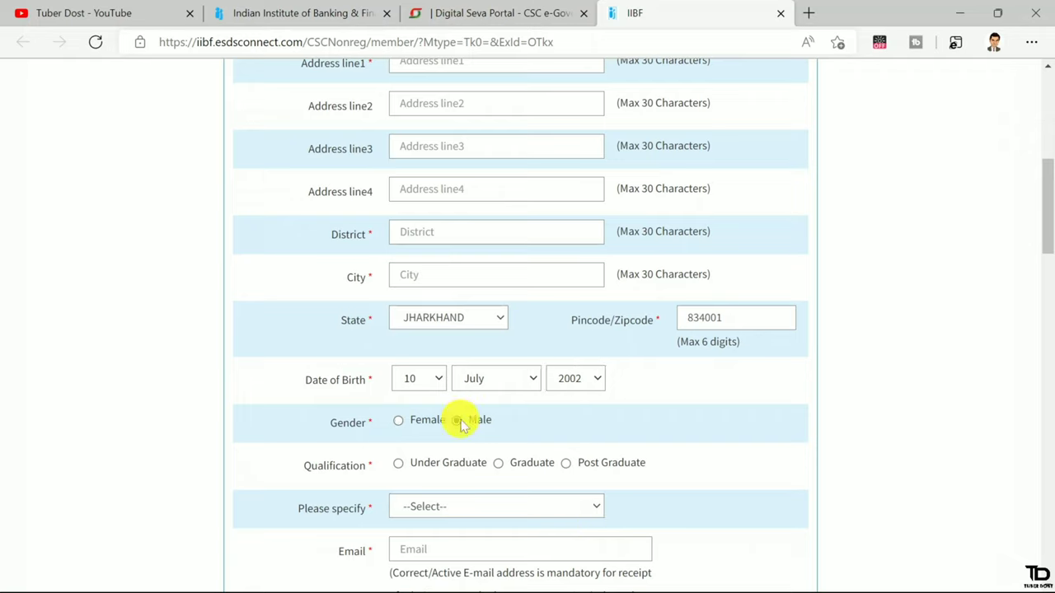
pyautogui.scroll(-1, 416, 474)
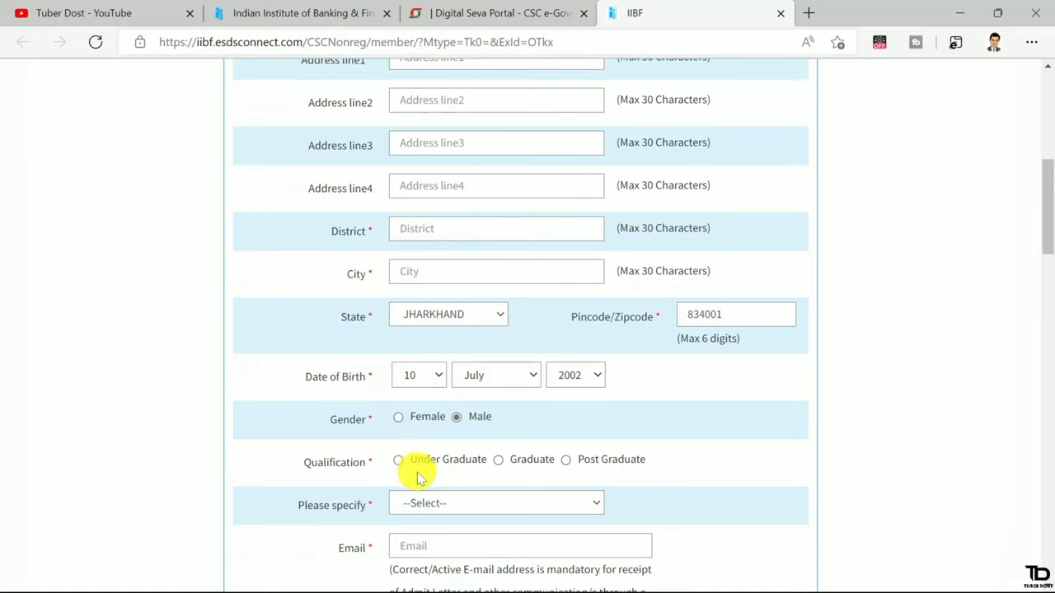
pyautogui.scroll(-1, 417, 474)
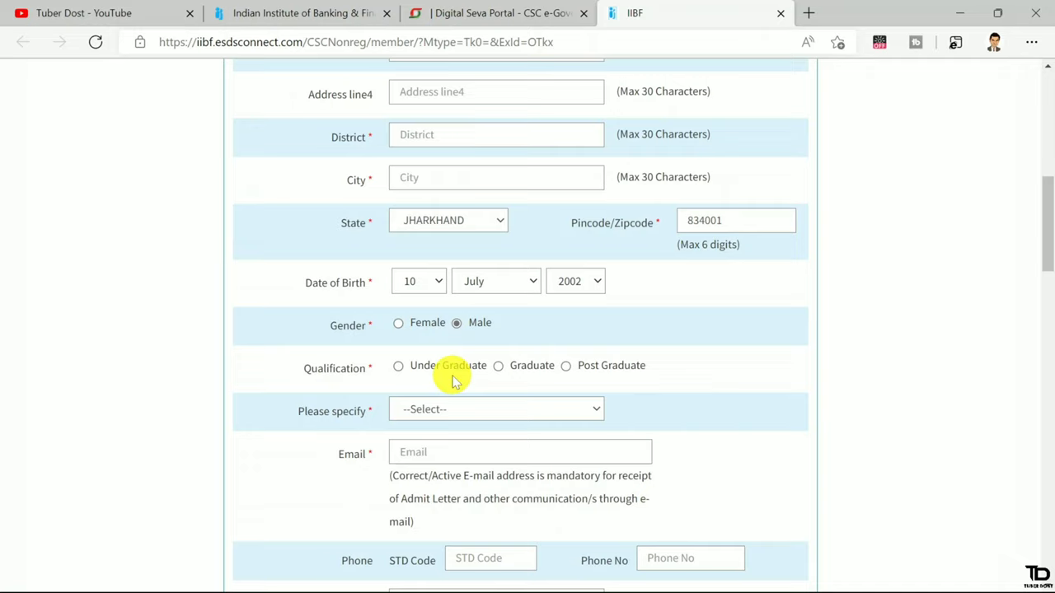
# Choose Under Graduate as the qualification, specified as SSC
pyautogui.click(398, 368)
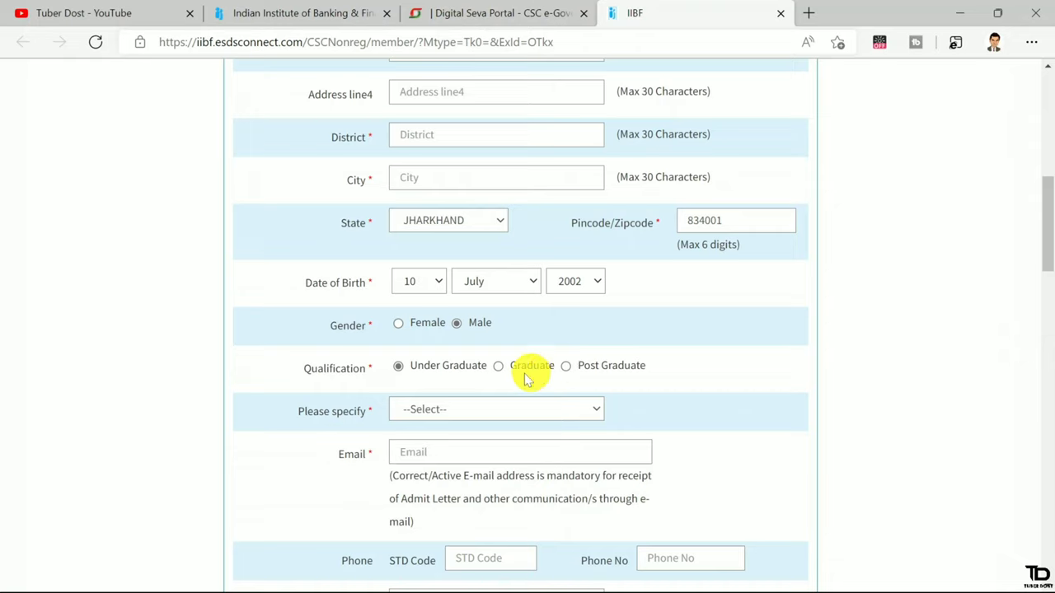
pyautogui.click(414, 412)
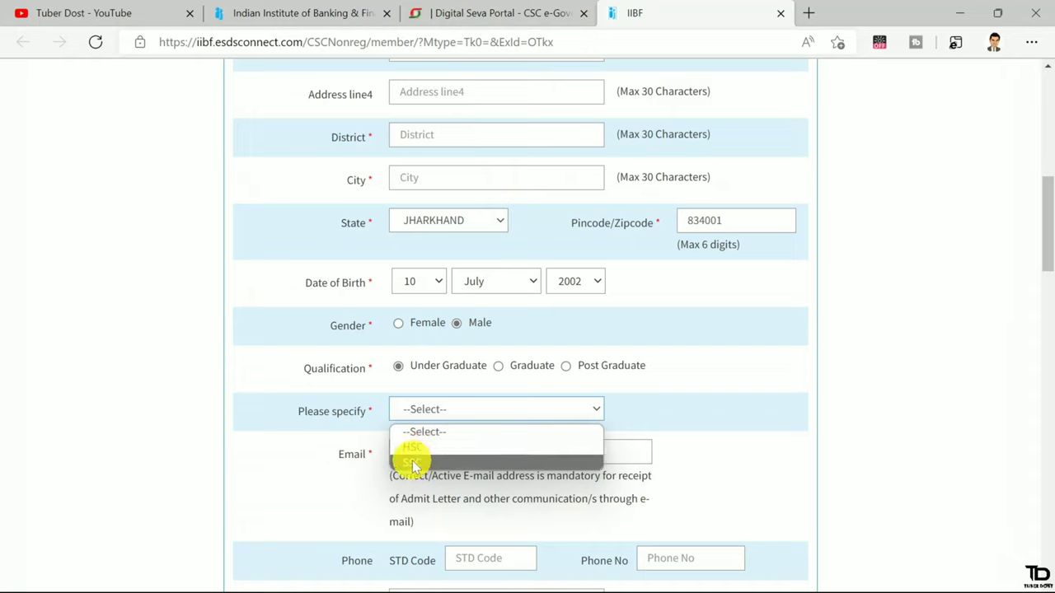
pyautogui.click(414, 464)
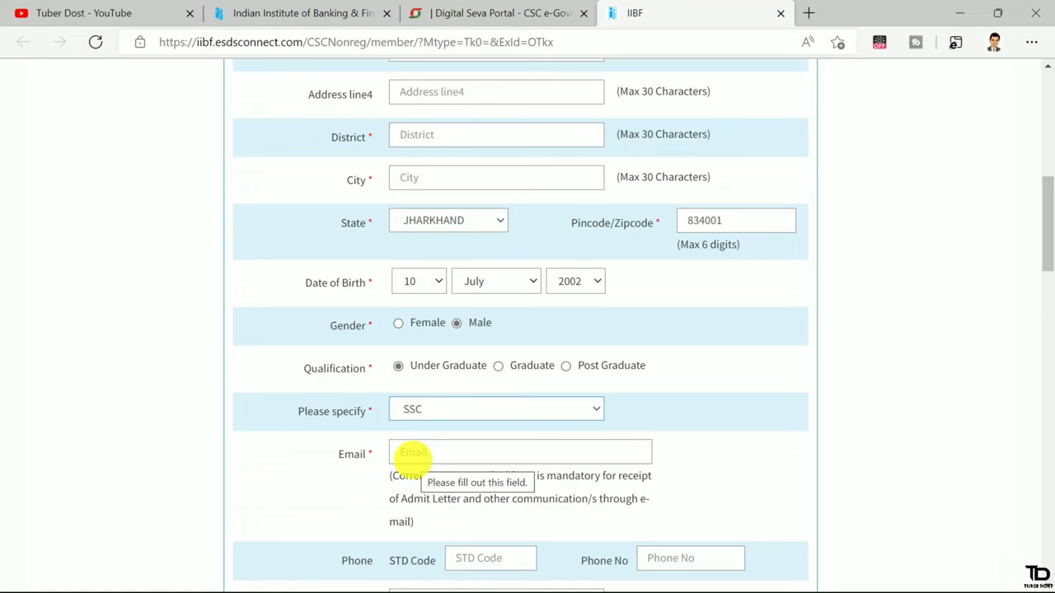
pyautogui.scroll(-3, 412, 452)
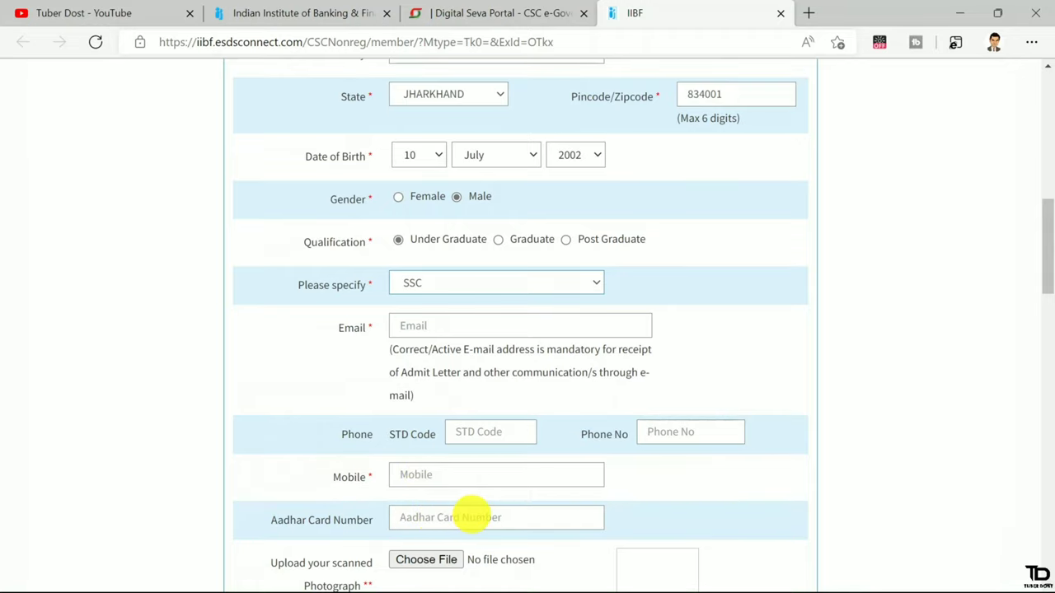
pyautogui.scroll(-3, 471, 517)
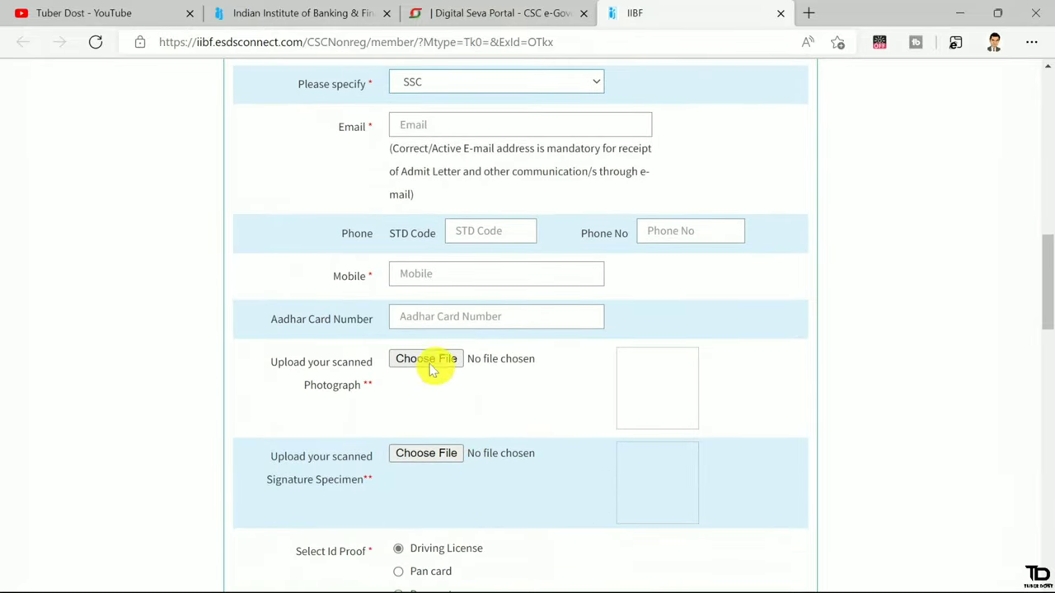
# Upload apple-touch-icon-180x180 as the applicant's photograph
pyautogui.click(422, 364)
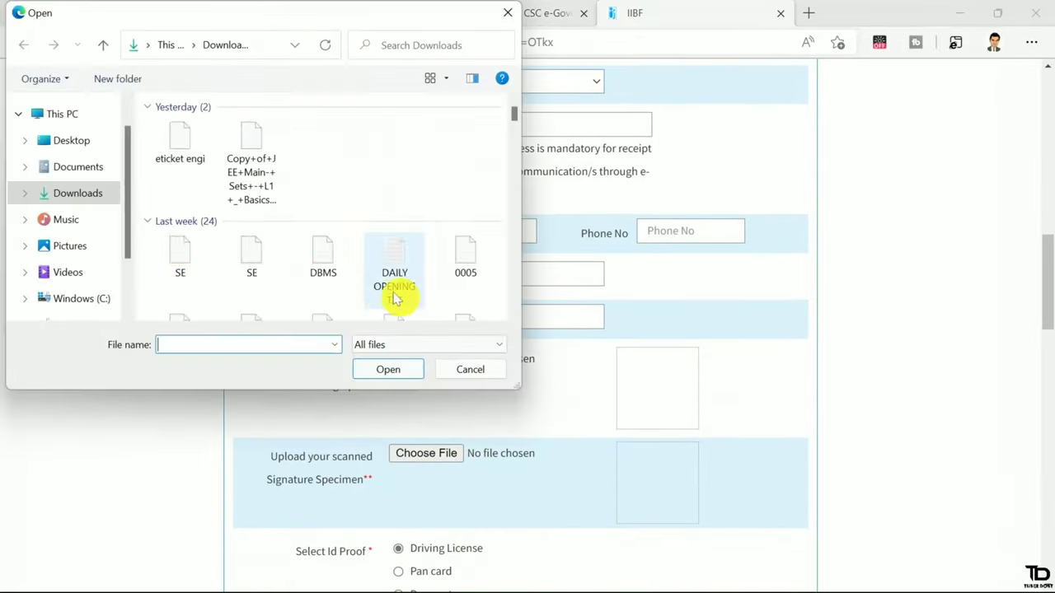
pyautogui.scroll(-2, 306, 242)
pyautogui.click(180, 268)
pyautogui.click(388, 370)
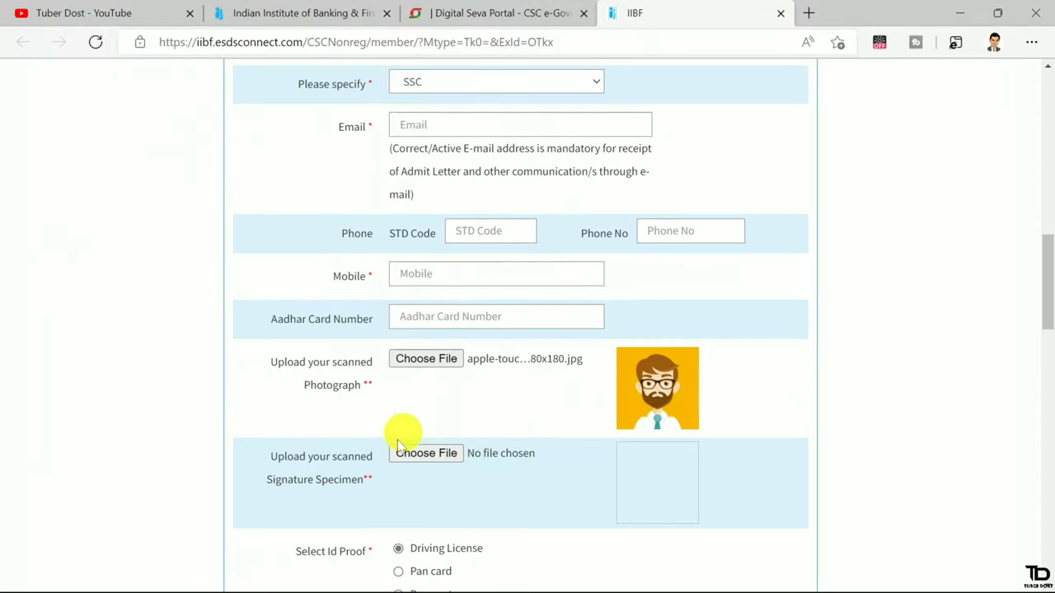
# Upload risotto-demo.jpg as the signature specimen
pyautogui.click(421, 454)
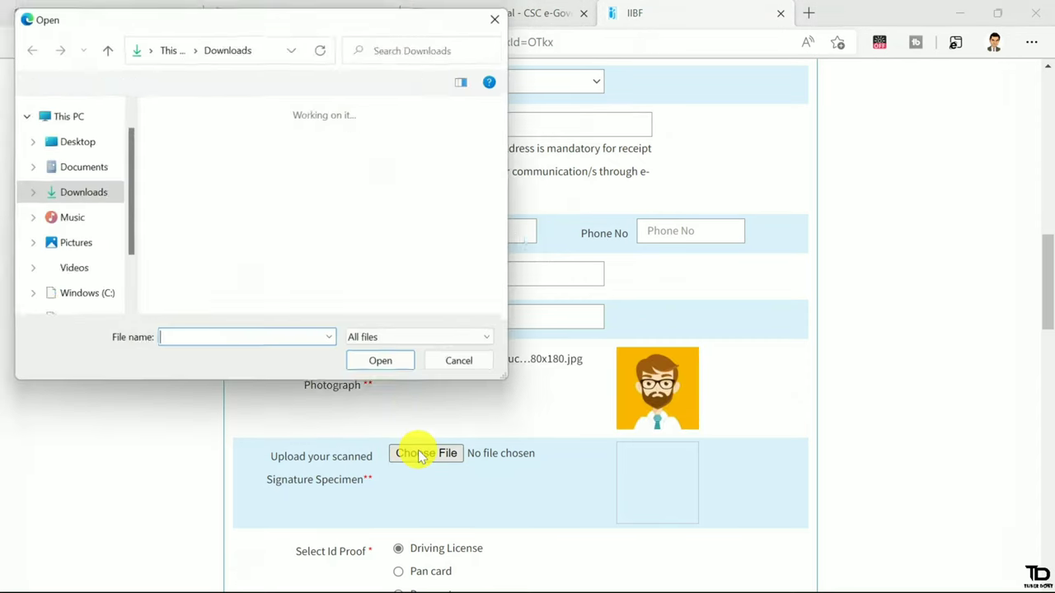
pyautogui.scroll(-1, 316, 283)
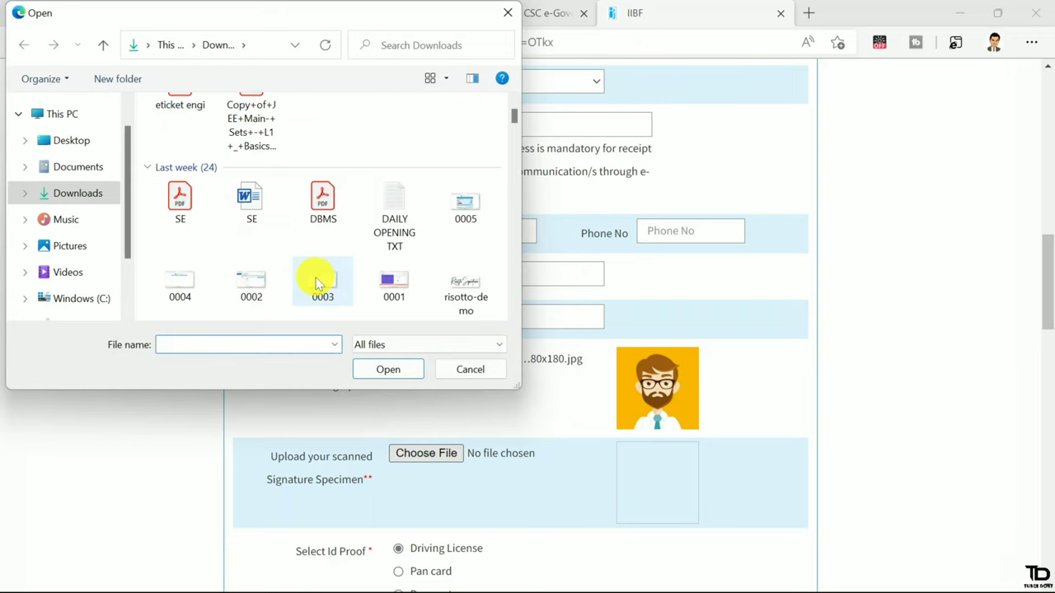
pyautogui.doubleClick(461, 284)
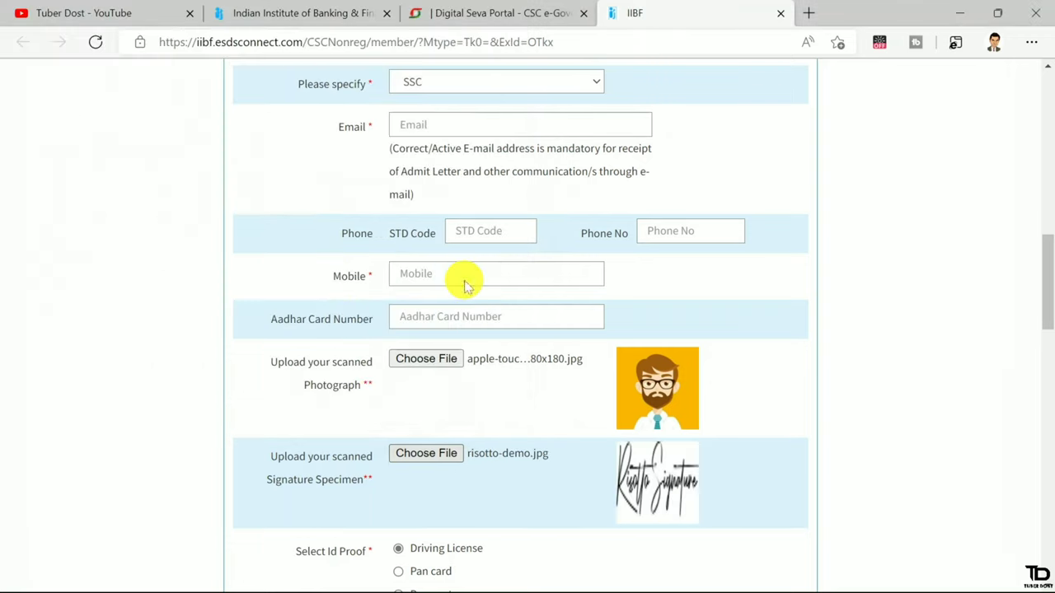
pyautogui.scroll(-2, 463, 280)
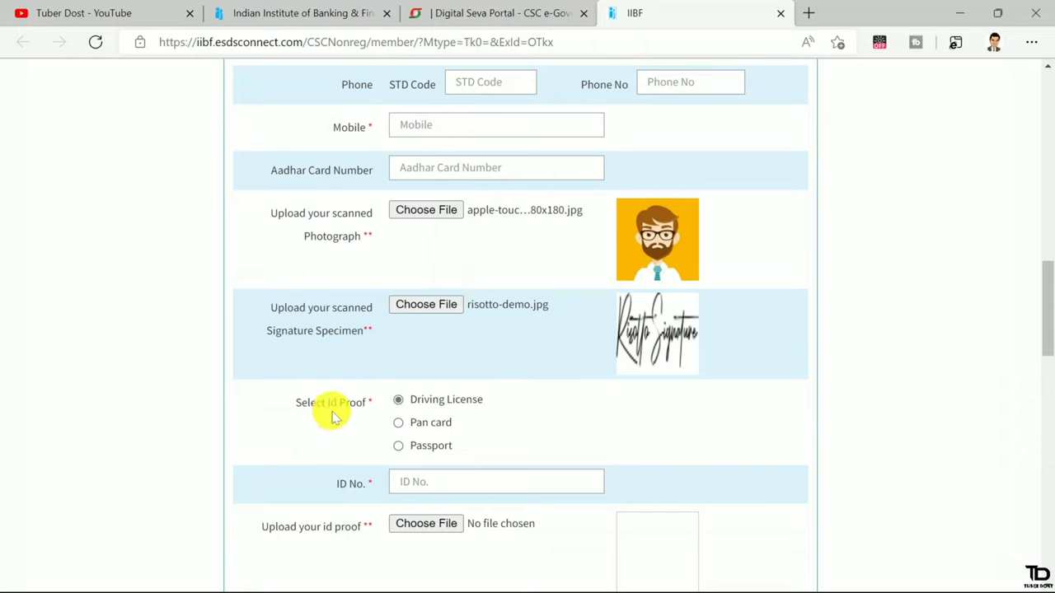
# Select Pan card as the ID proof type
pyautogui.click(425, 400)
pyautogui.click(398, 422)
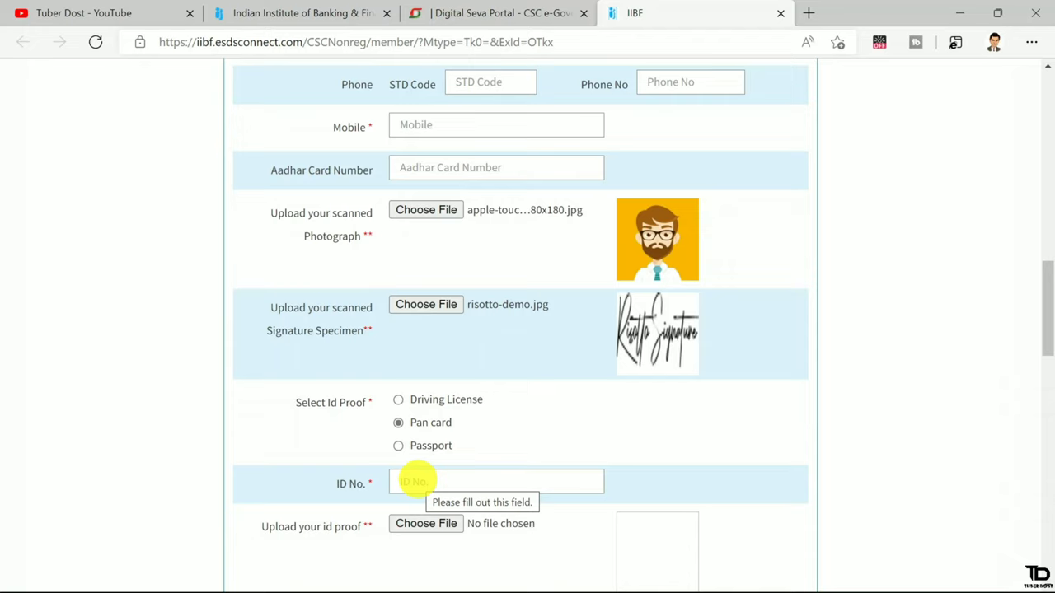
pyautogui.scroll(-2, 412, 481)
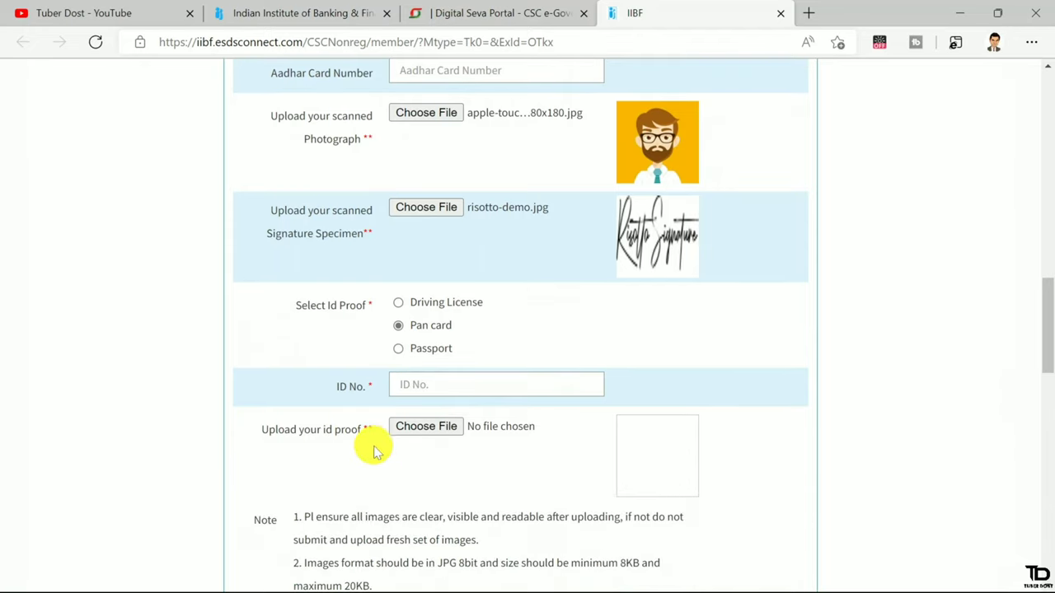
# Attach pan-card-500x500.jpg as the ID proof image
pyautogui.click(427, 428)
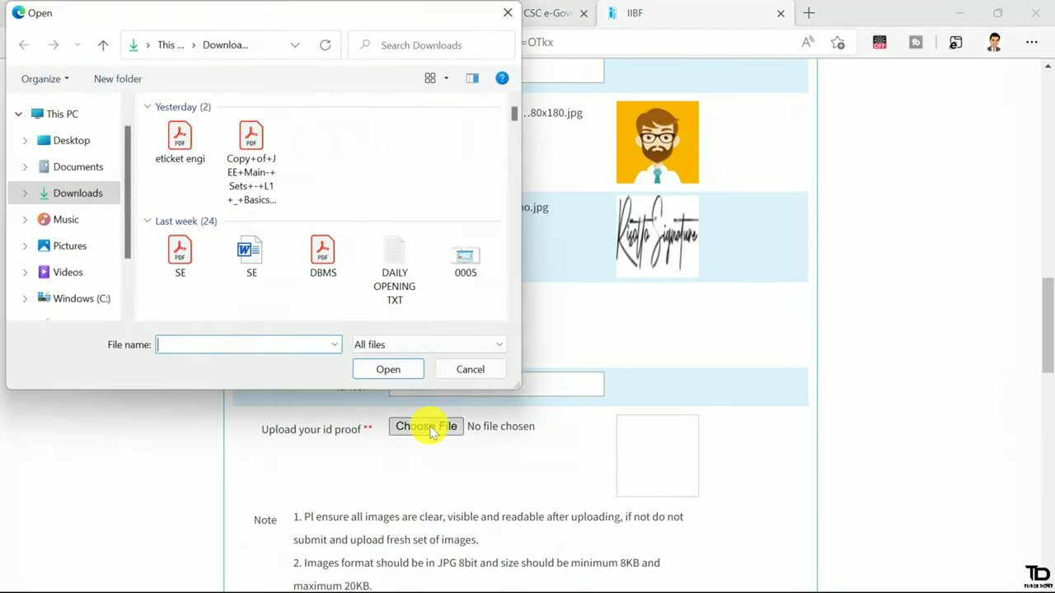
pyautogui.scroll(-5, 391, 252)
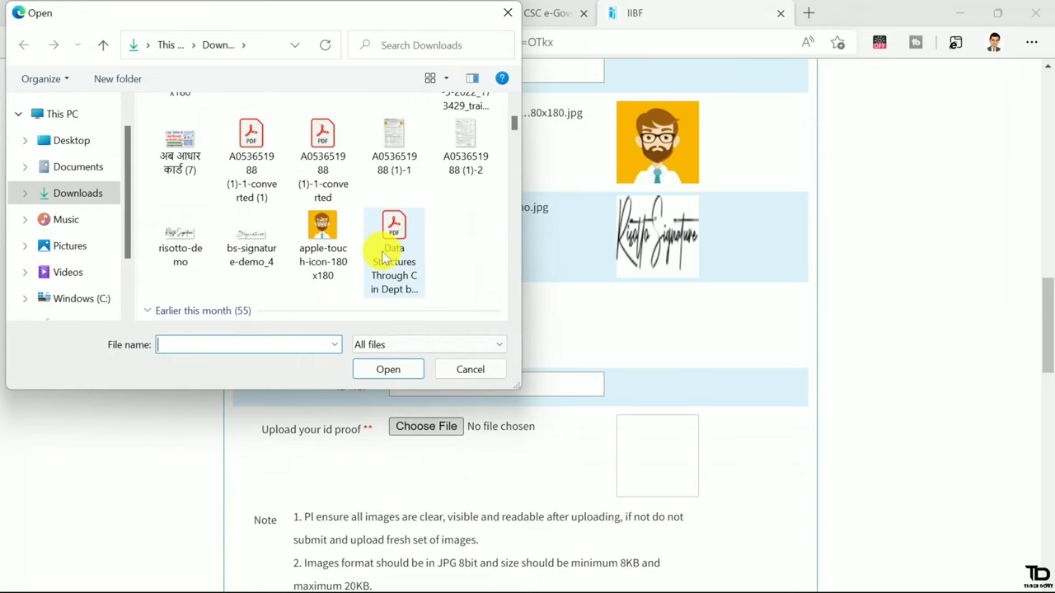
pyautogui.doubleClick(384, 255)
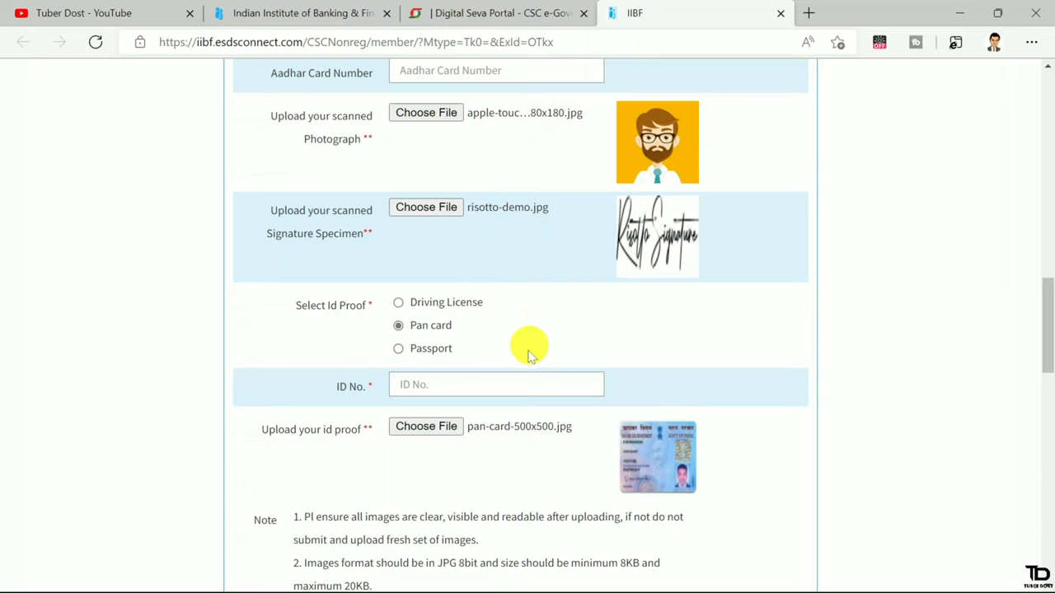
pyautogui.scroll(-2, 508, 440)
pyautogui.scroll(-1, 511, 445)
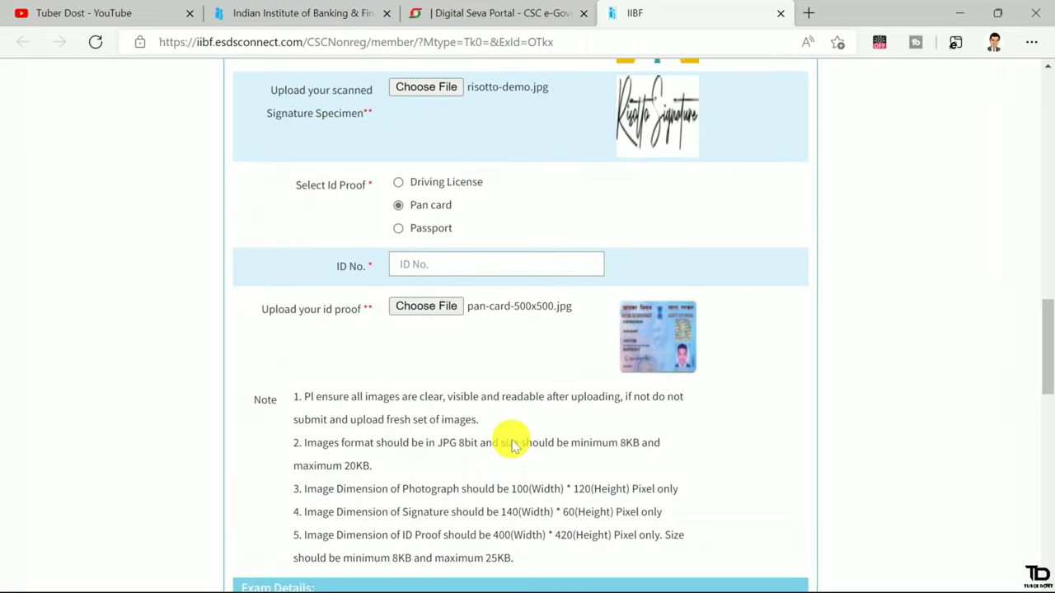
pyautogui.scroll(-1, 511, 441)
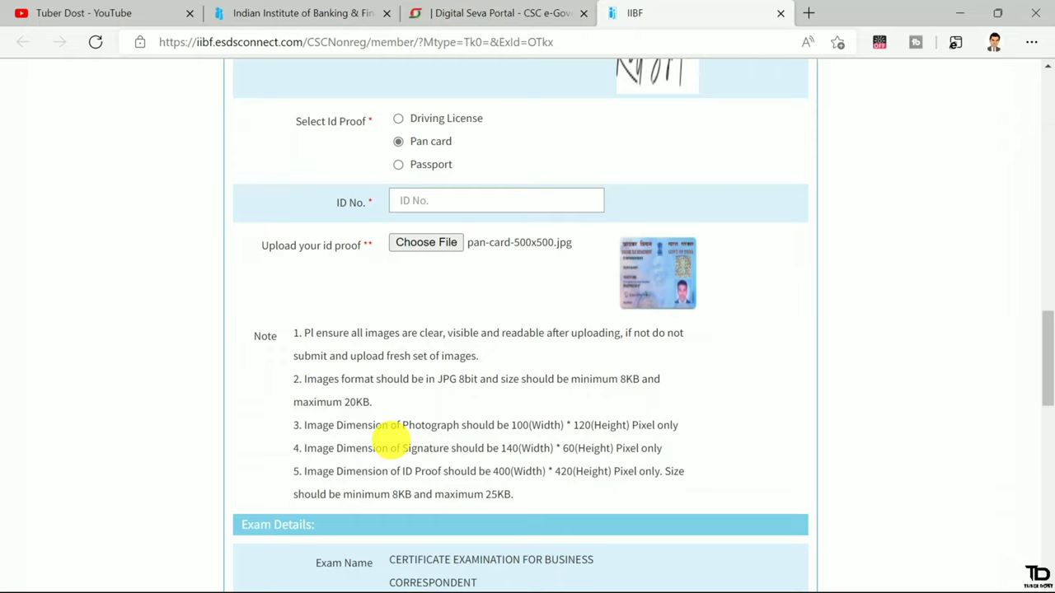
pyautogui.moveTo(397, 472); pyautogui.dragTo(565, 471)
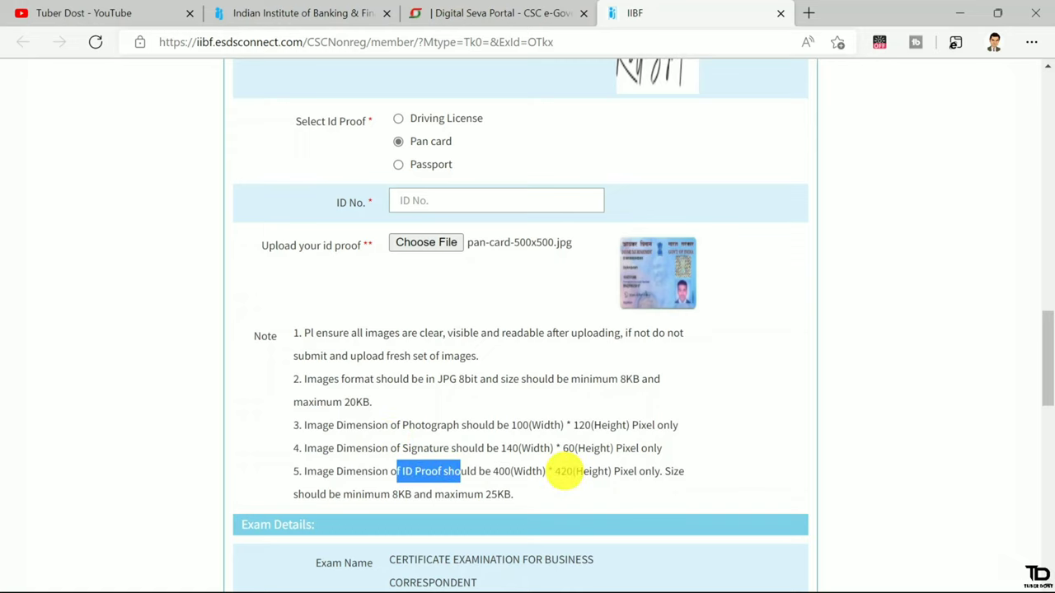
pyautogui.scroll(-2, 565, 472)
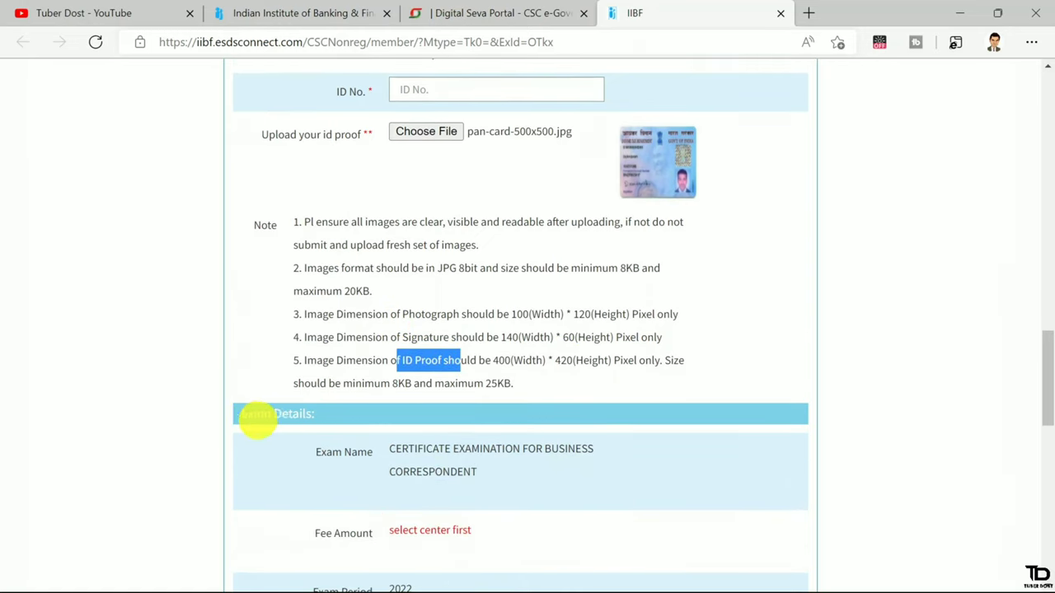
pyautogui.scroll(-1, 482, 470)
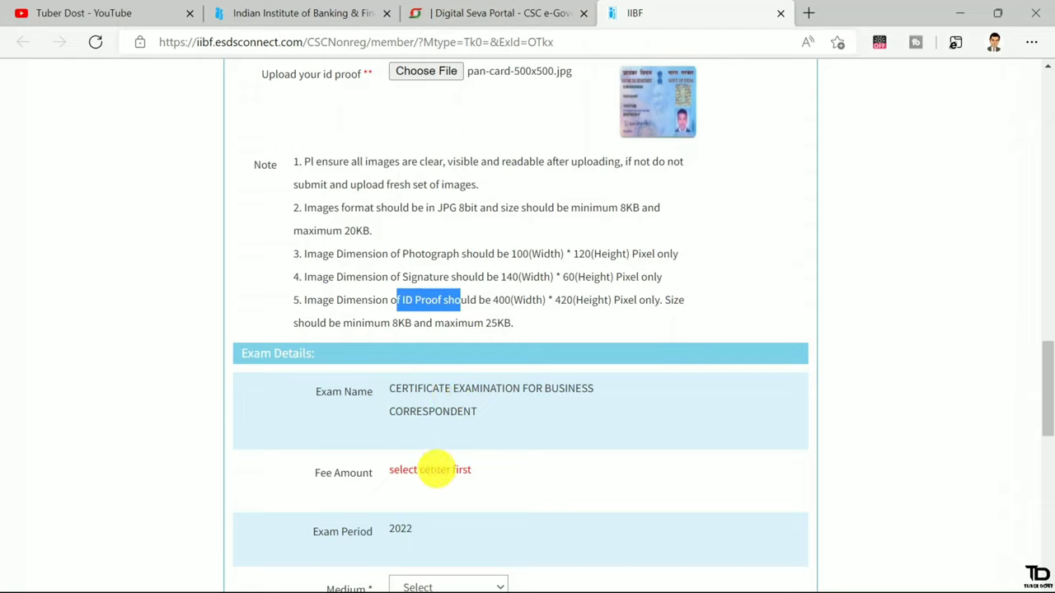
pyautogui.scroll(-1, 428, 465)
pyautogui.scroll(-2, 438, 462)
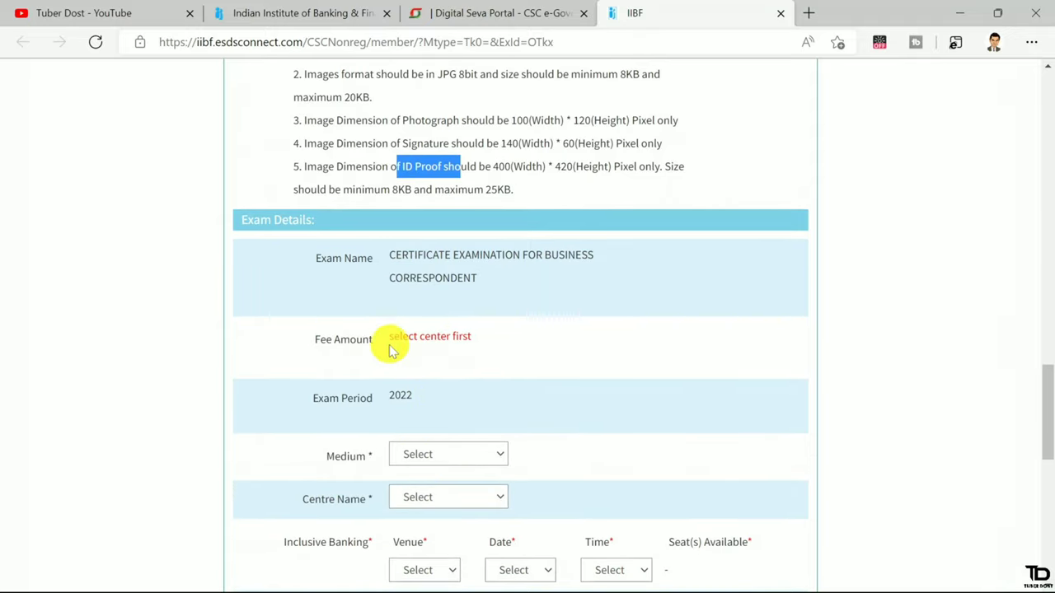
# Set the exam medium to HINDI
pyautogui.click(444, 454)
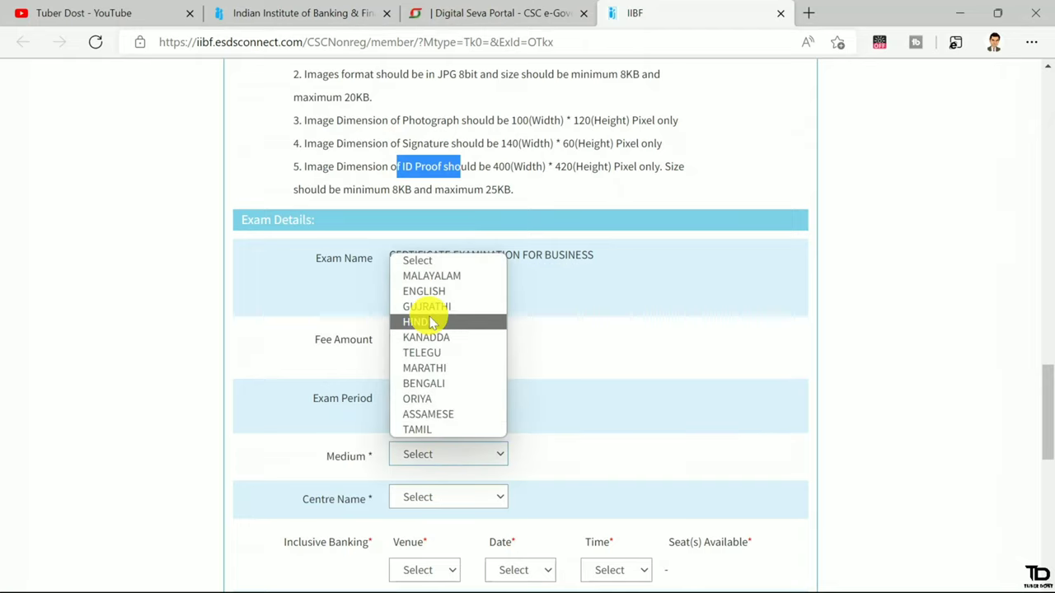
pyautogui.click(435, 321)
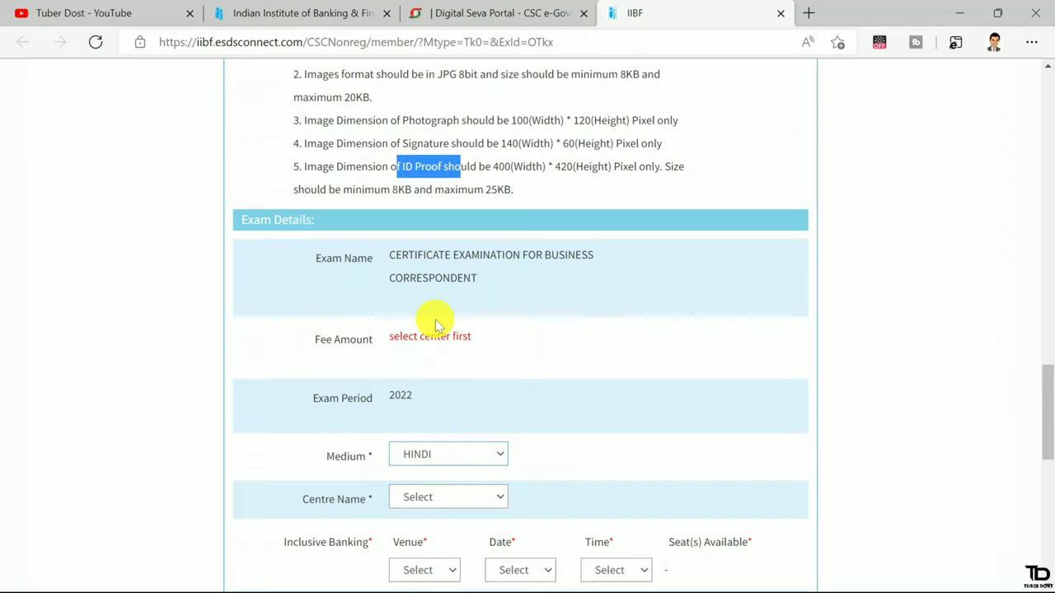
pyautogui.scroll(-1, 437, 324)
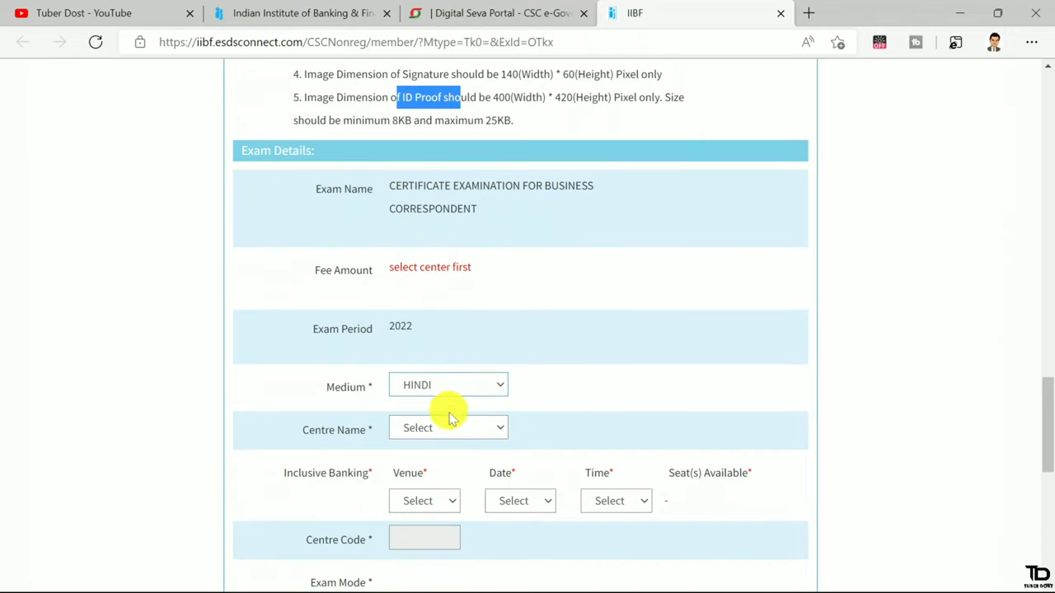
# Select Dumka-Jharkhand as the exam centre, filtering the list with 'du'
pyautogui.click(448, 428)
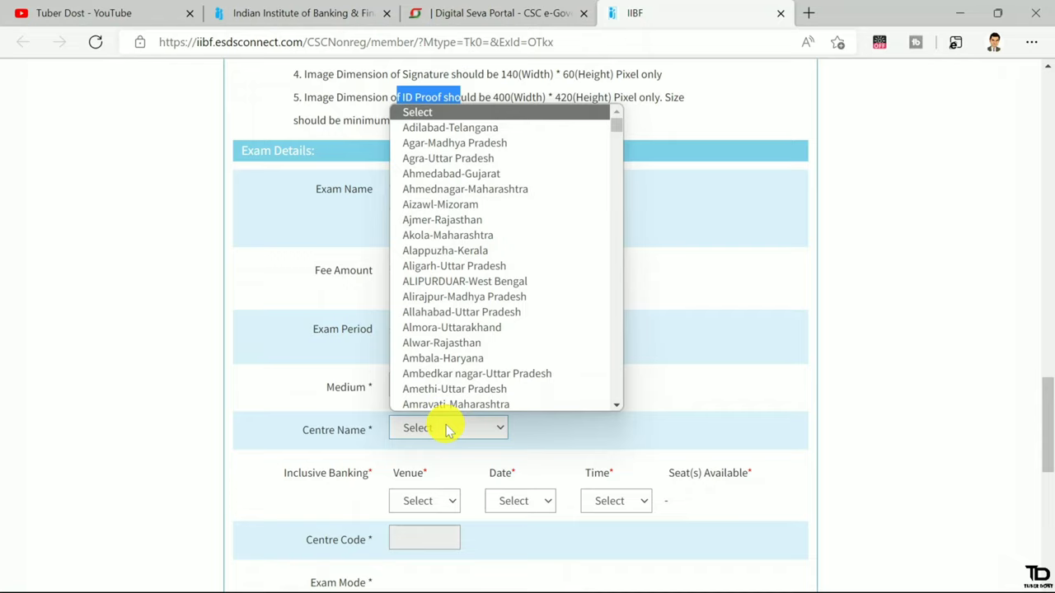
pyautogui.write('du')
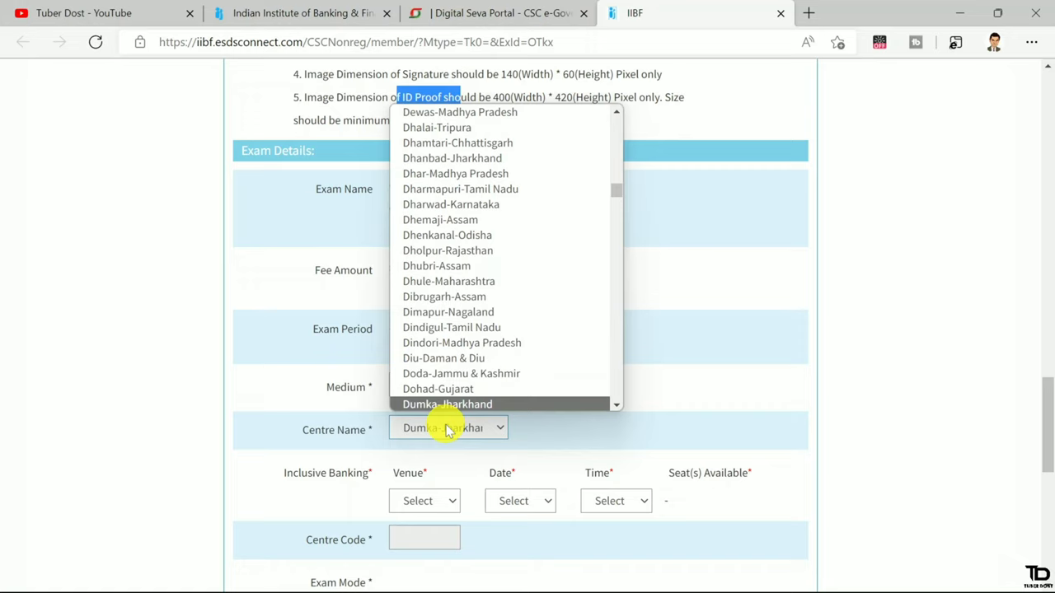
pyautogui.scroll(-1, 466, 404)
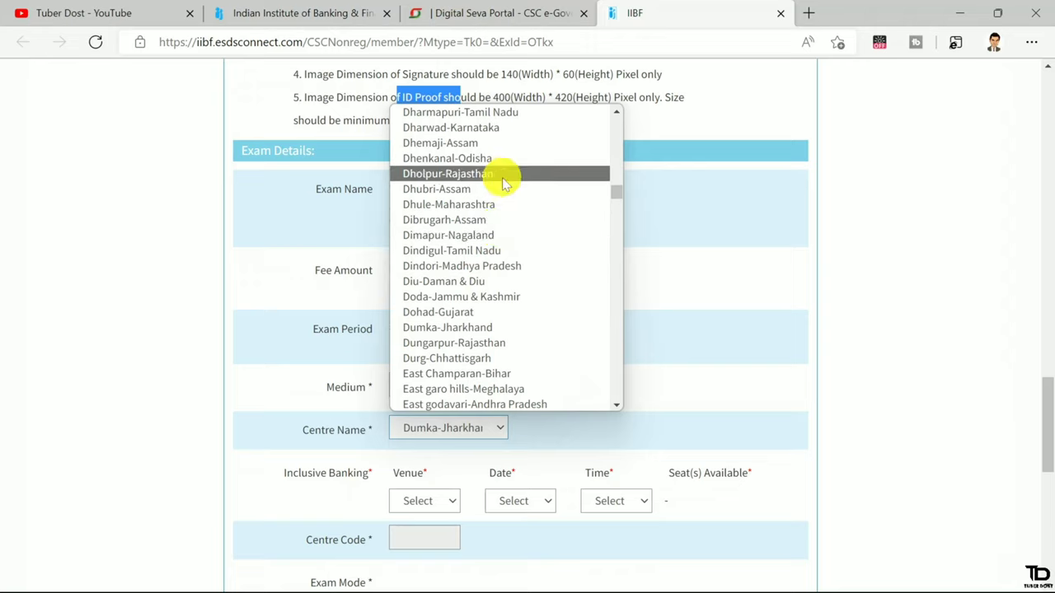
pyautogui.click(432, 328)
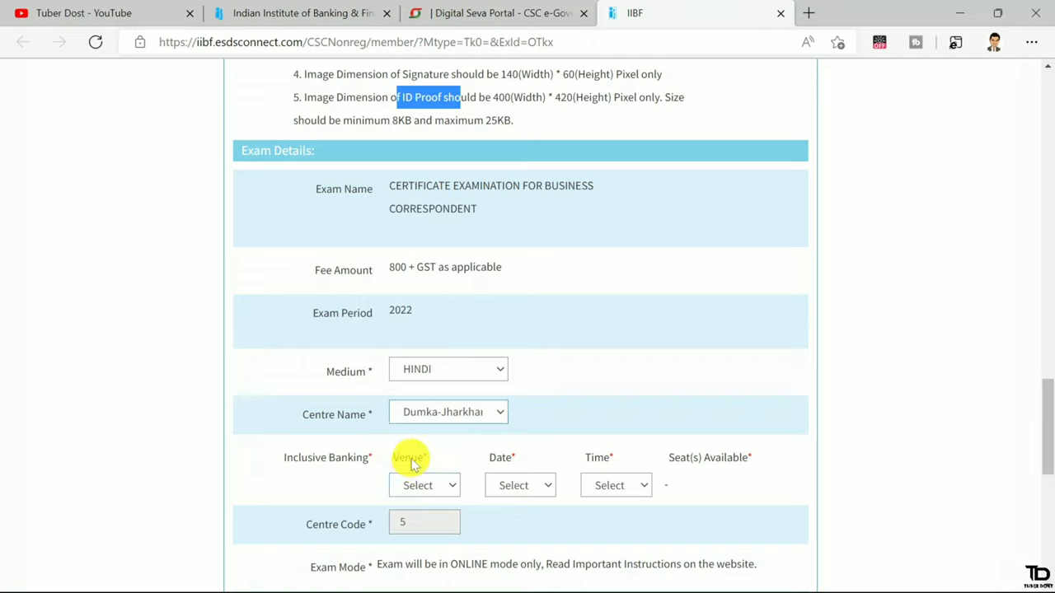
# Choose the CSC Academy venue, exam date 27-May-2022 and the 10.00 AM time slot
pyautogui.click(420, 486)
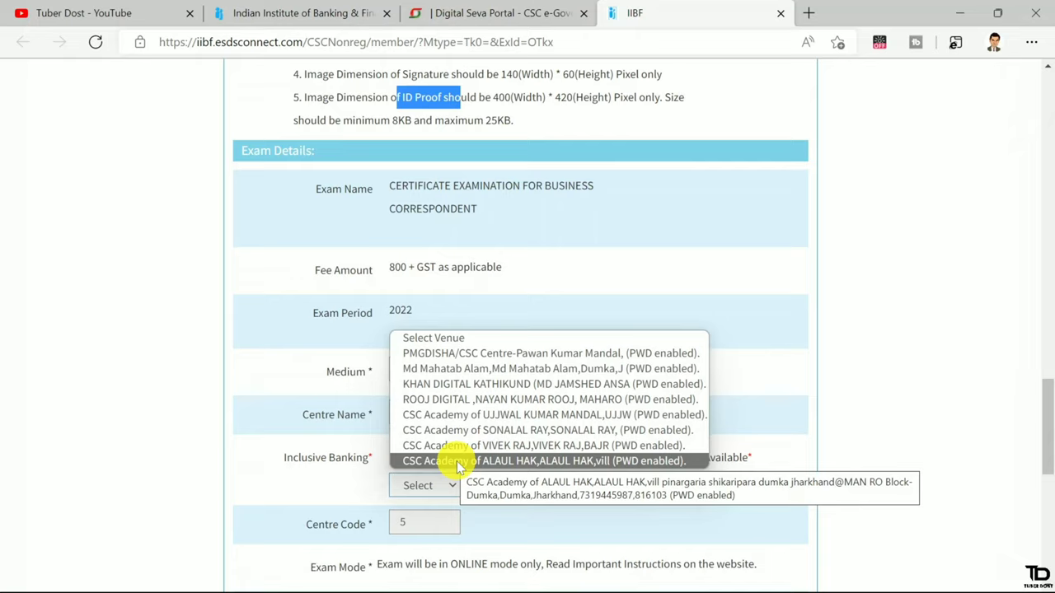
pyautogui.click(459, 462)
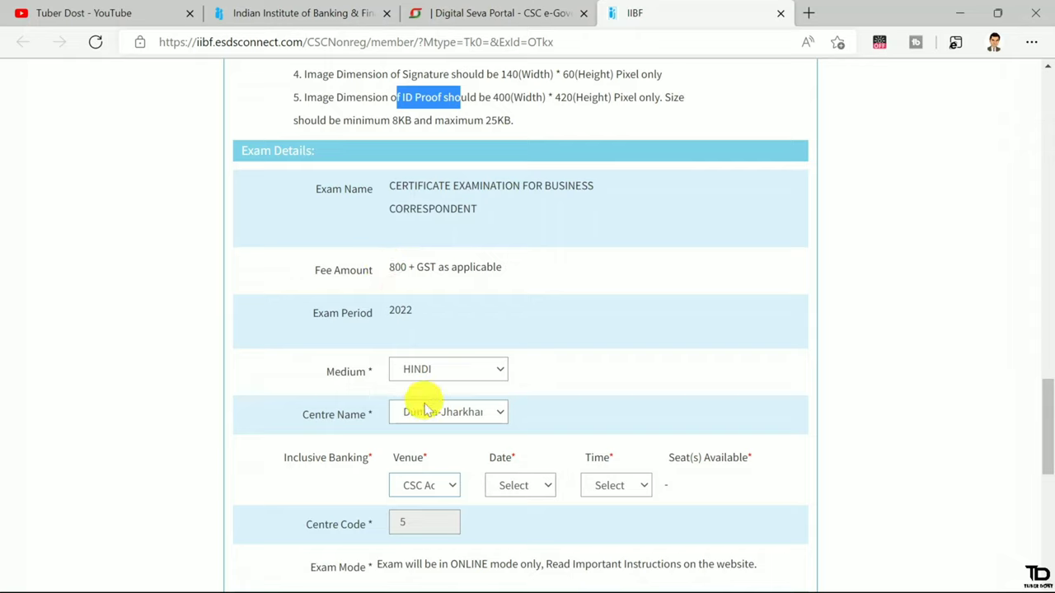
pyautogui.click(512, 484)
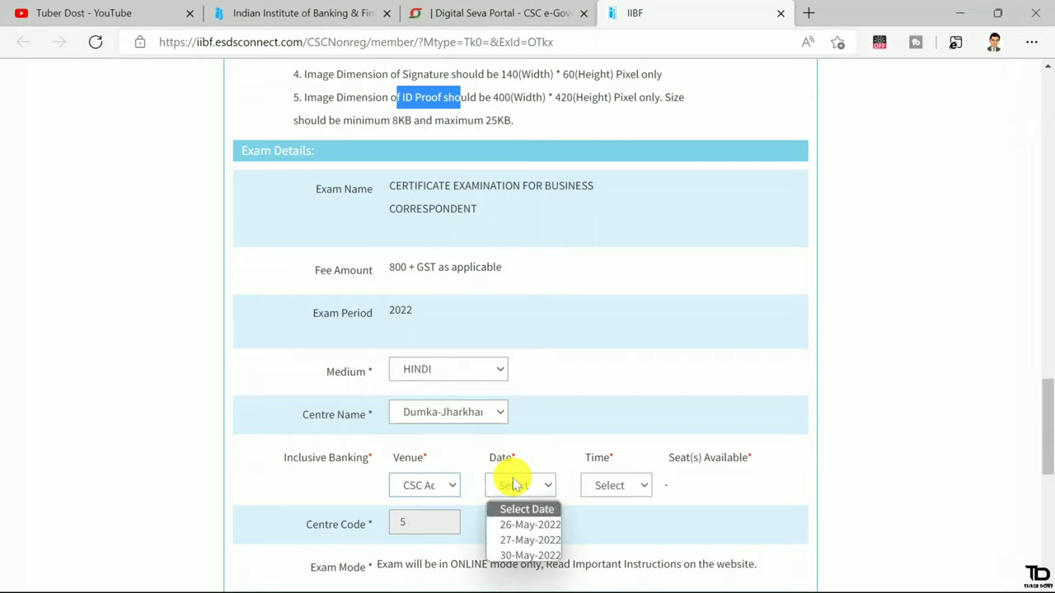
pyautogui.click(513, 538)
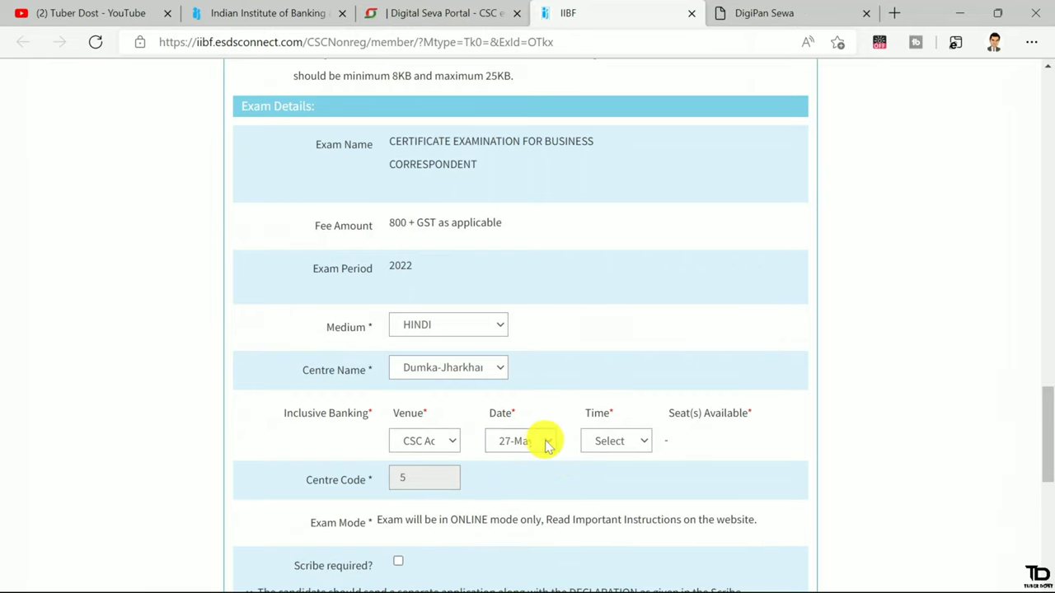
pyautogui.click(602, 443)
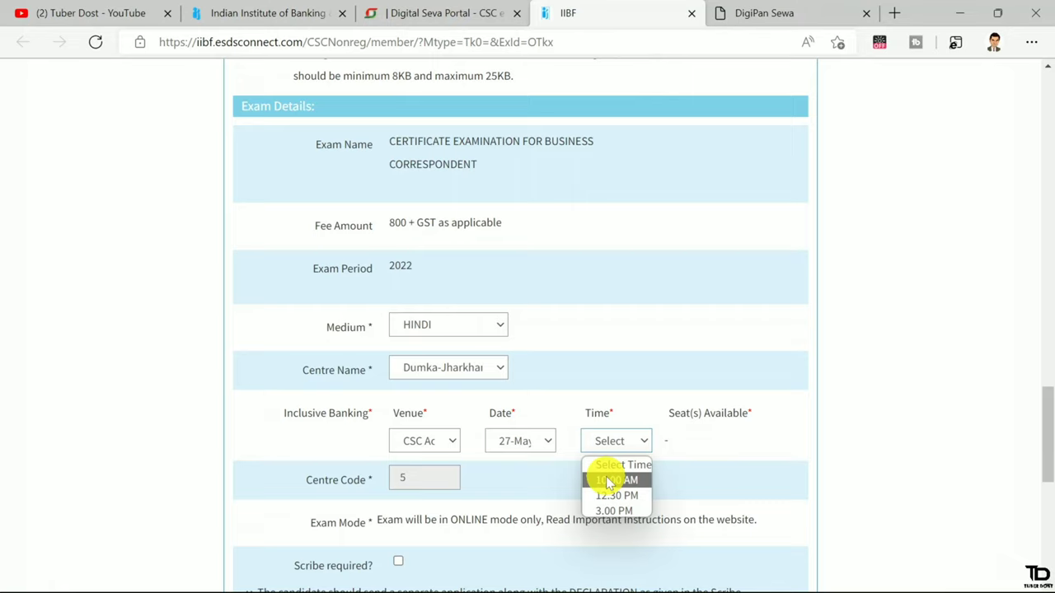
pyautogui.click(609, 481)
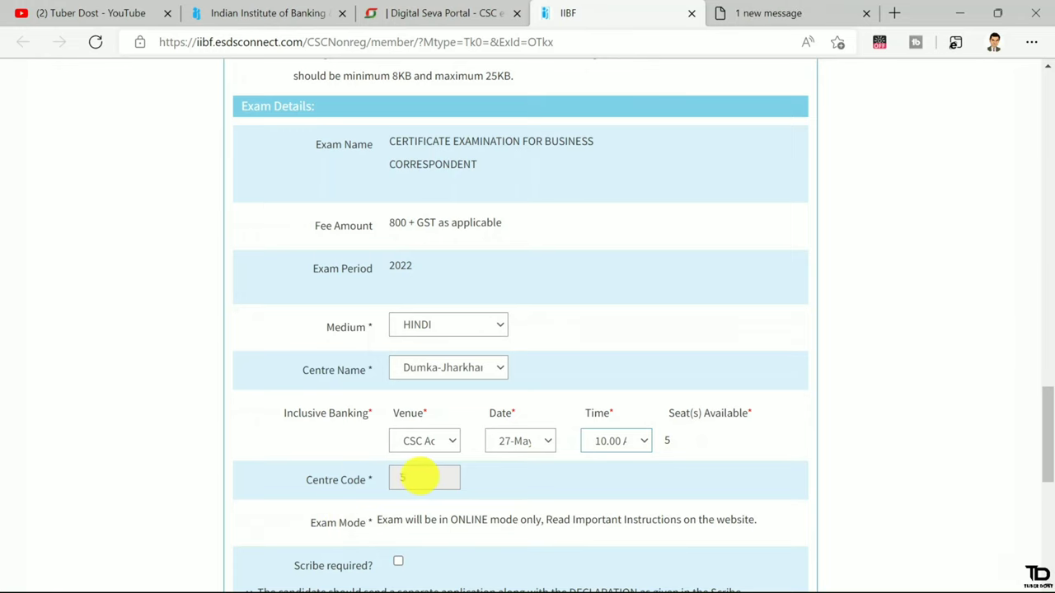
# Tick I Accept on the declaration at the bottom of the form
pyautogui.scroll(-1, 421, 478)
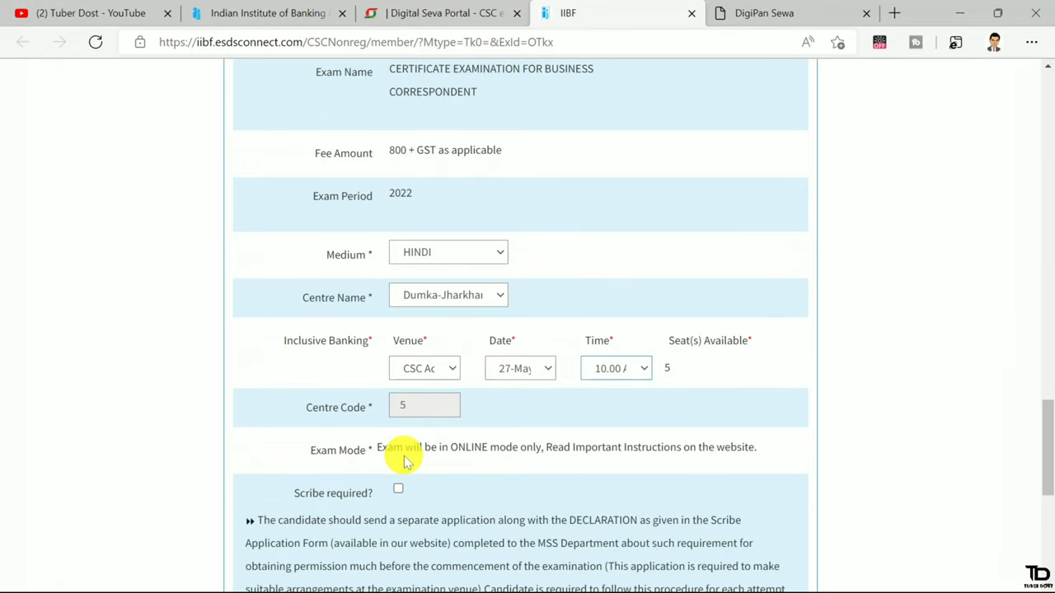
pyautogui.scroll(-3, 404, 461)
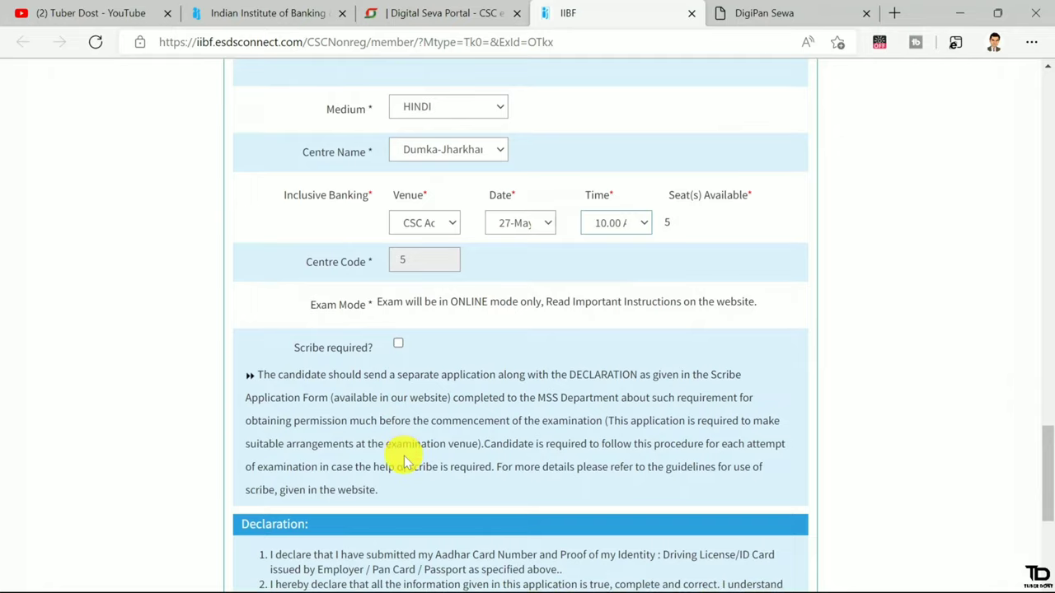
pyautogui.scroll(-3, 404, 461)
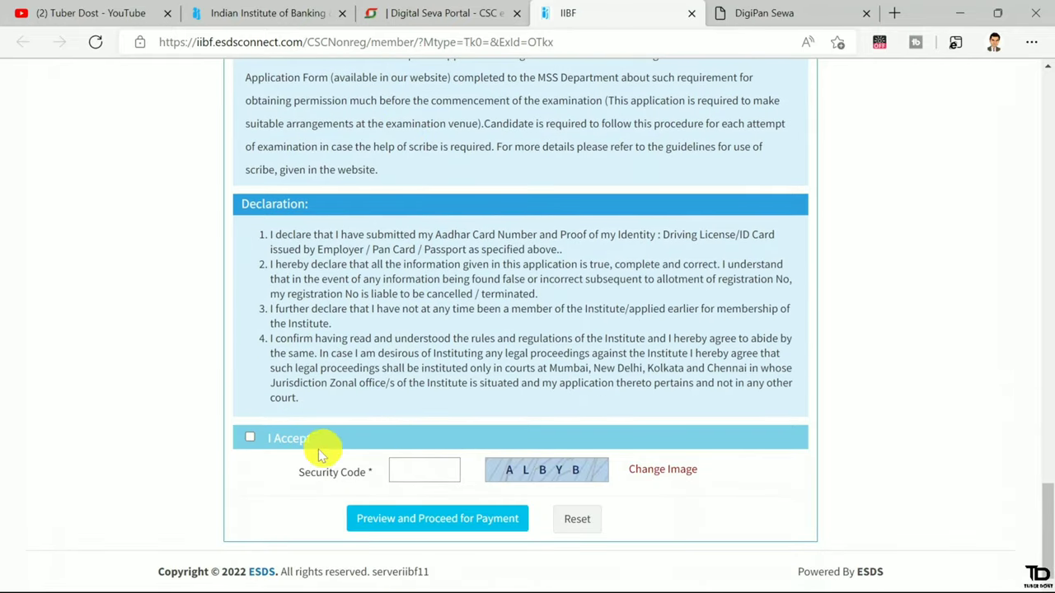
pyautogui.click(252, 436)
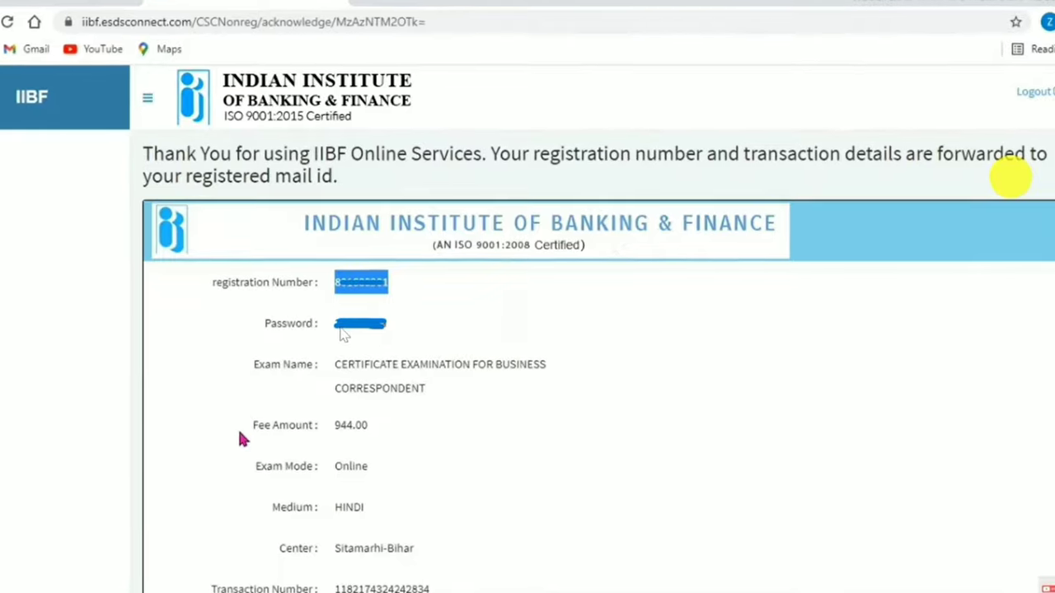
# Scroll down the registration acknowledgement page, which shows the transaction as Success
pyautogui.scroll(-3, 557, 500)
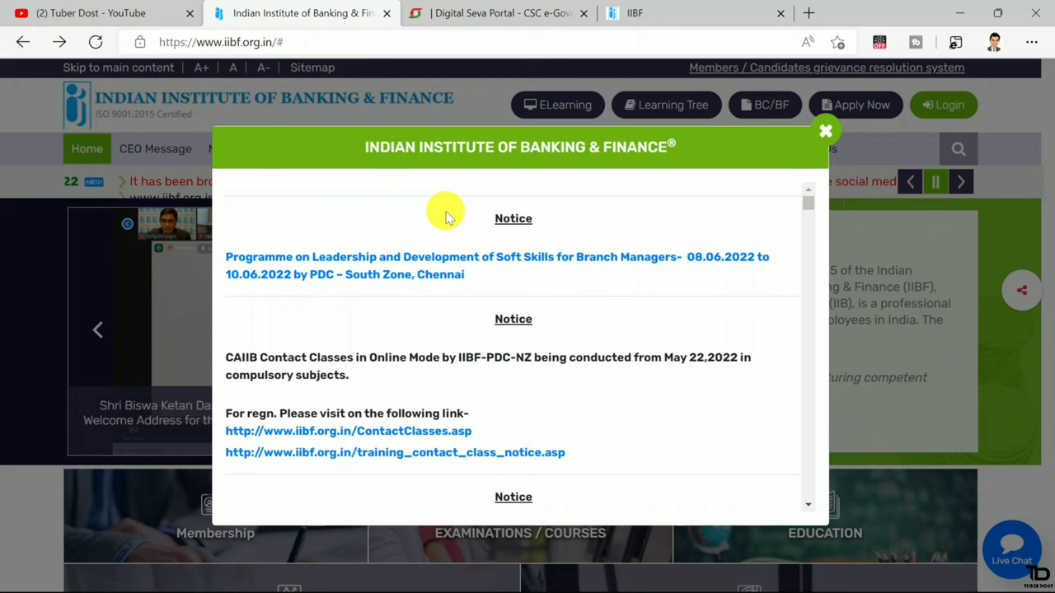
# Dismiss the homepage notice and open the Non-Members login page to sign in
pyautogui.click(824, 134)
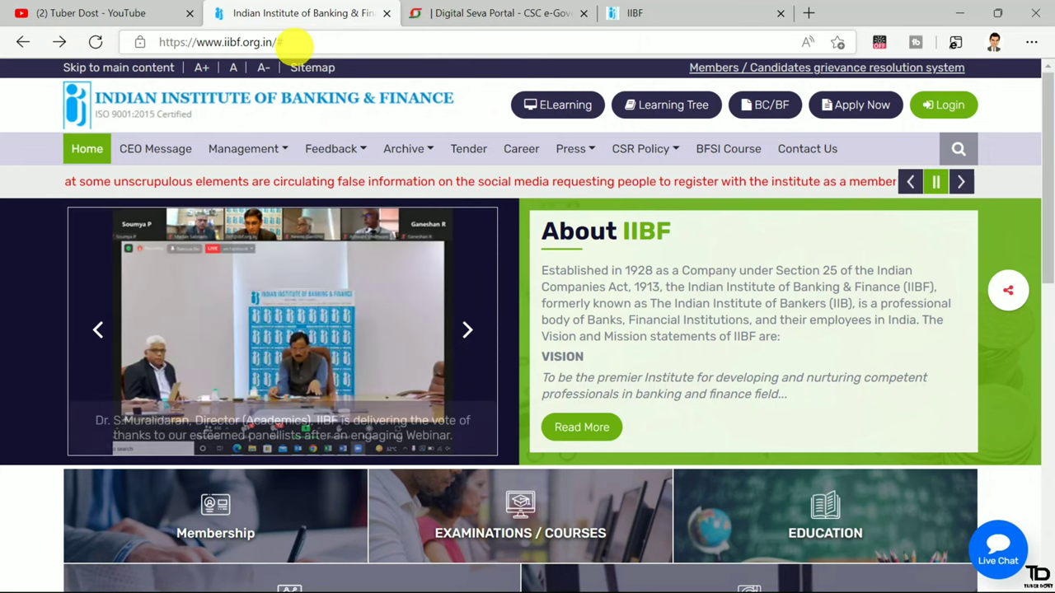
pyautogui.click(948, 111)
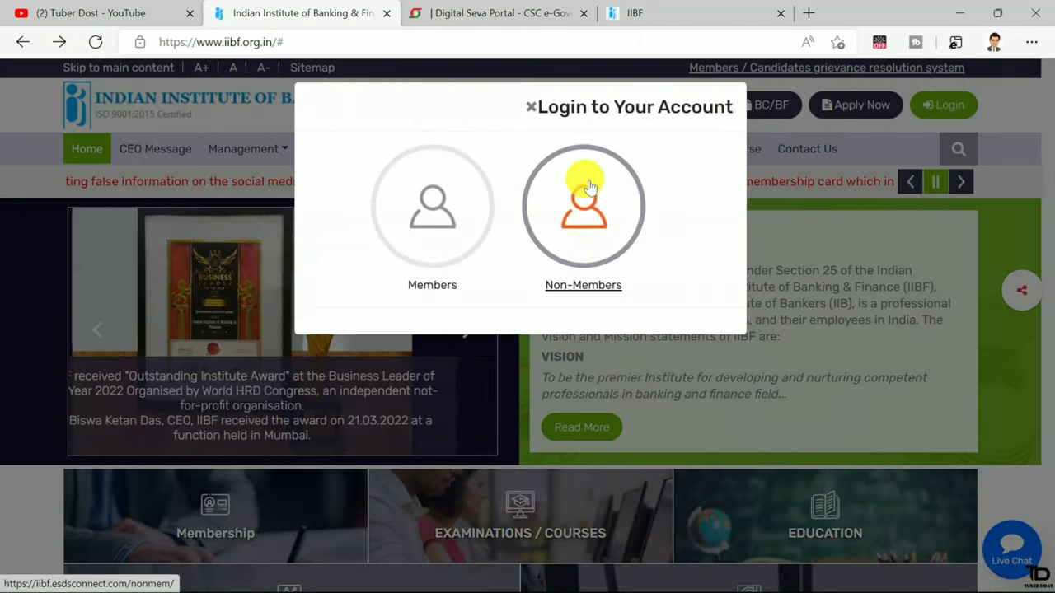
pyautogui.click(587, 211)
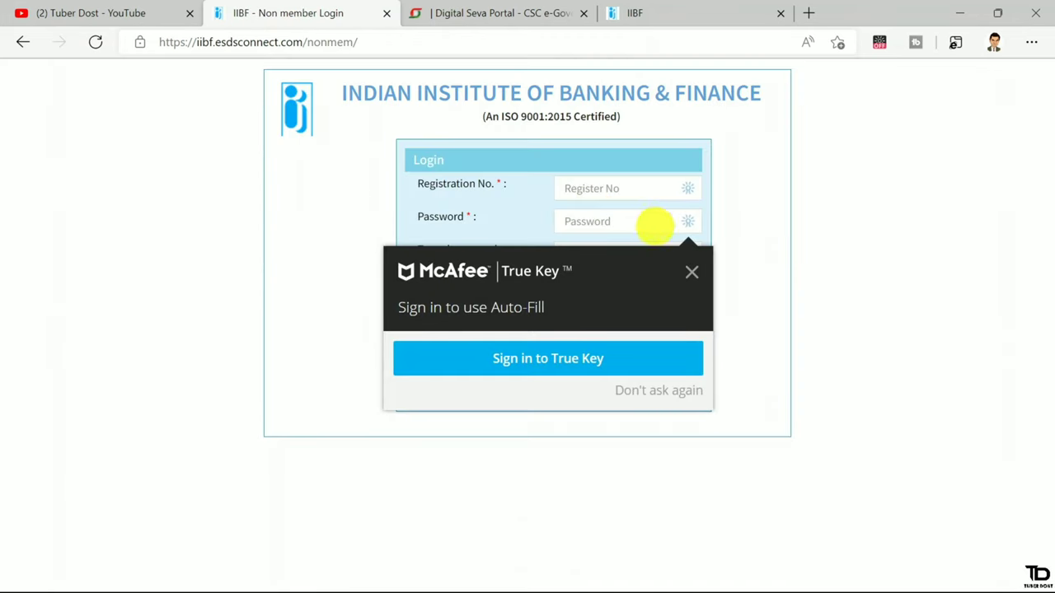
pyautogui.click(691, 272)
pyautogui.click(581, 189)
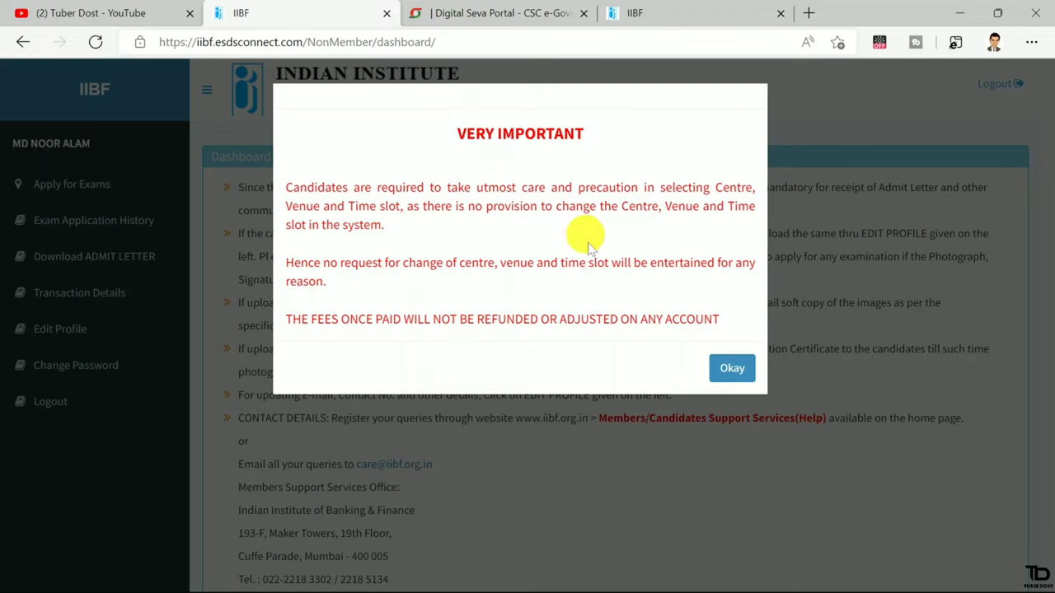
# Acknowledge both dashboard notices and open the Jul 2021 Business Correspondent admit letter
pyautogui.click(729, 366)
pyautogui.click(730, 334)
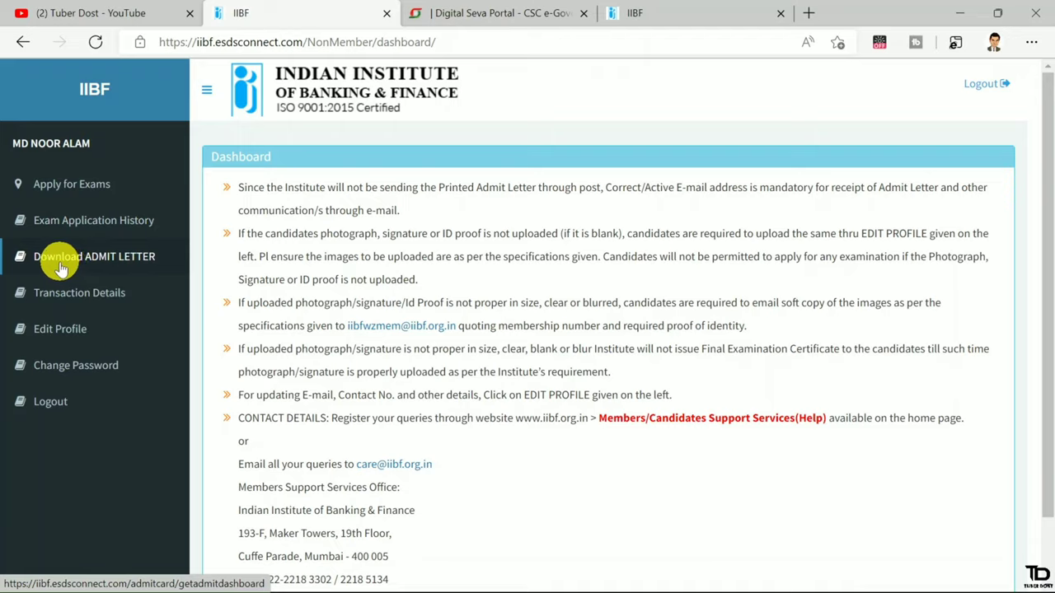
pyautogui.click(127, 261)
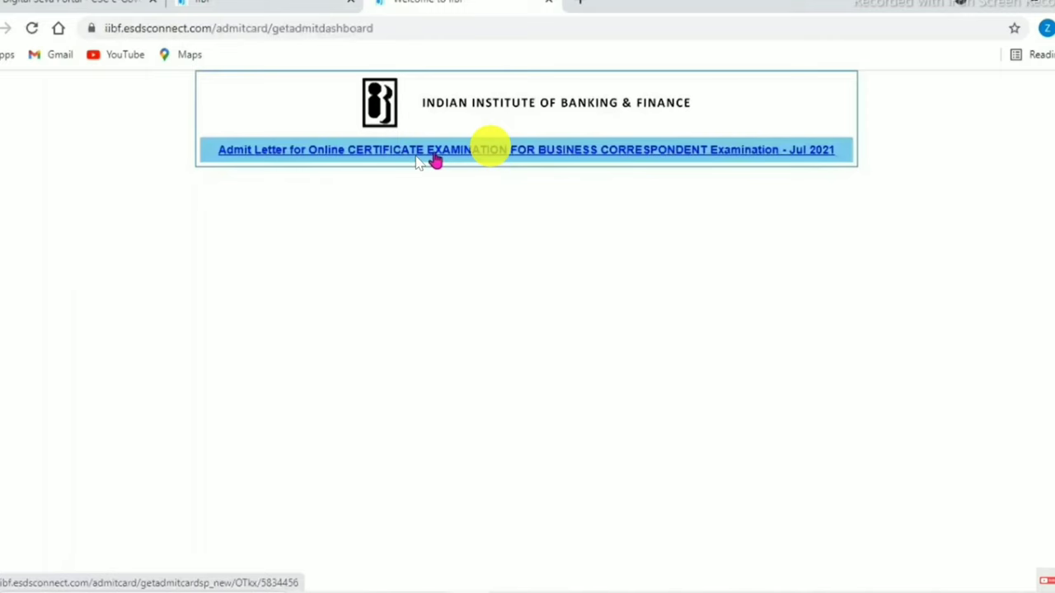
pyautogui.click(418, 160)
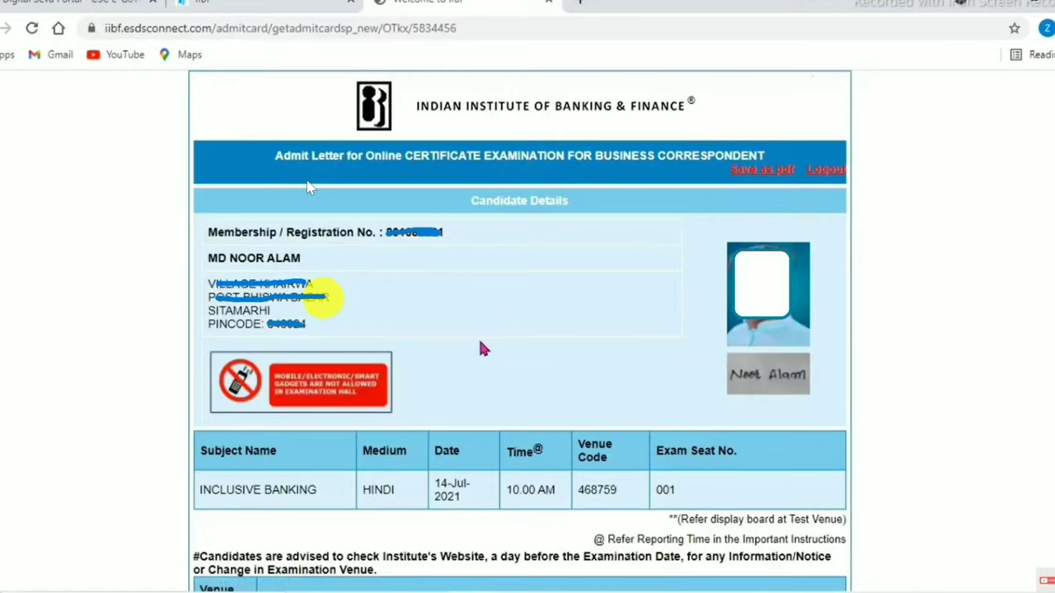